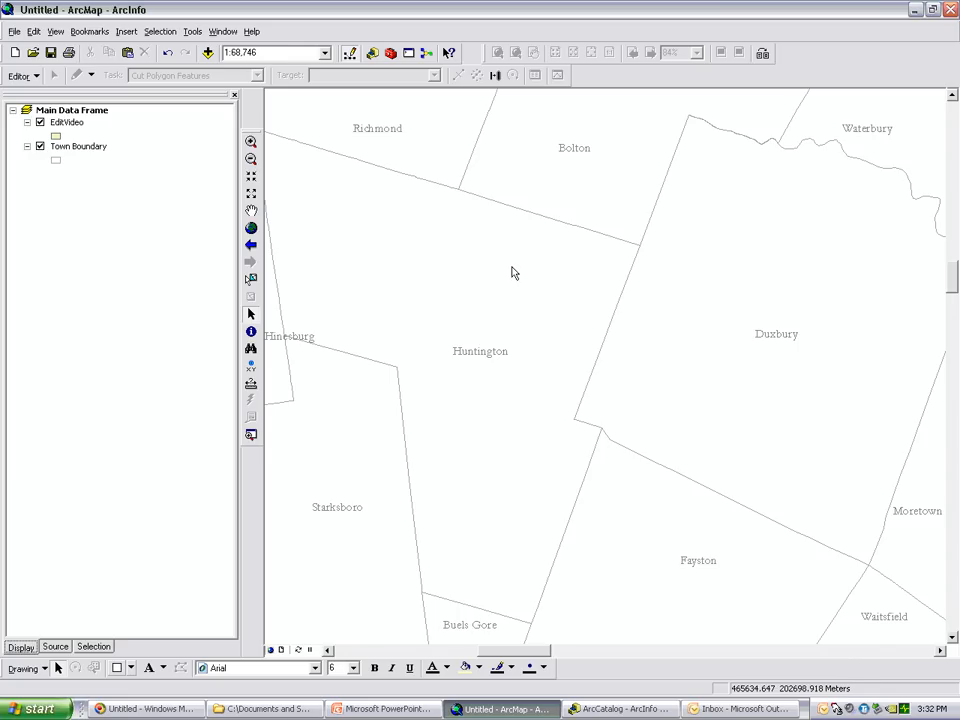
Check that the Editor toolbar is enabled and start an edit session on the scratch_results.gdb file geodatabase
right_click(806, 66)
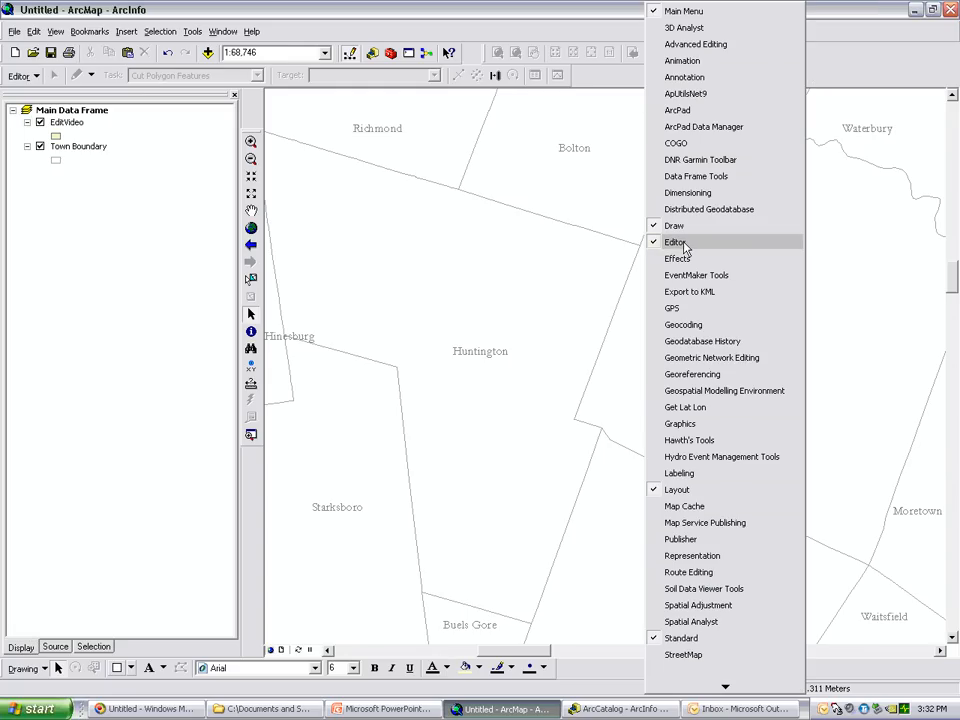
left_click(400, 10)
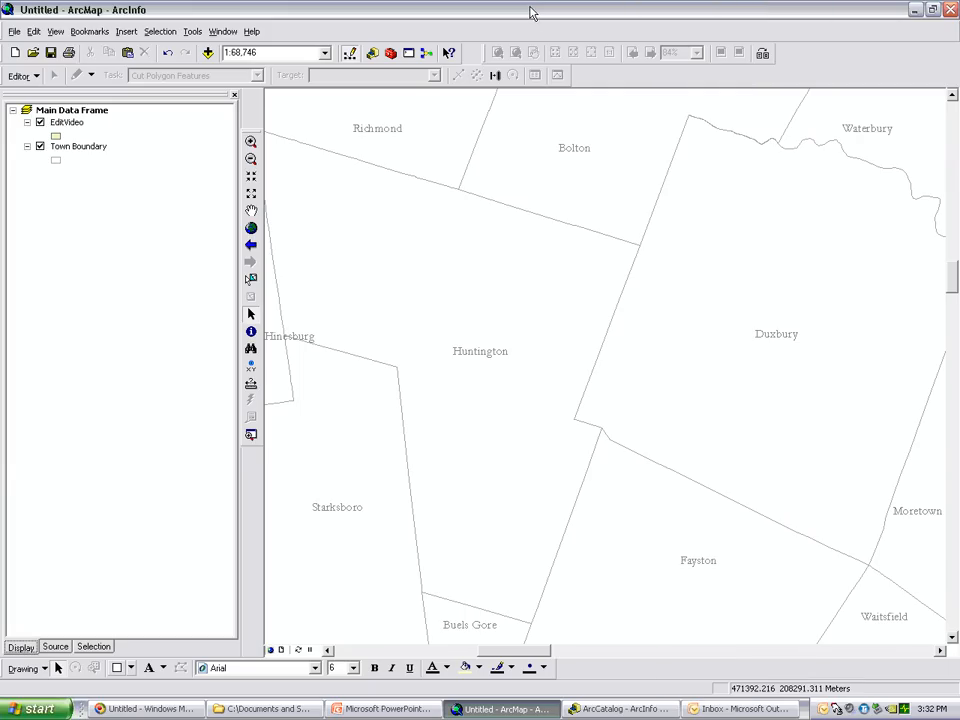
left_click(33, 81)
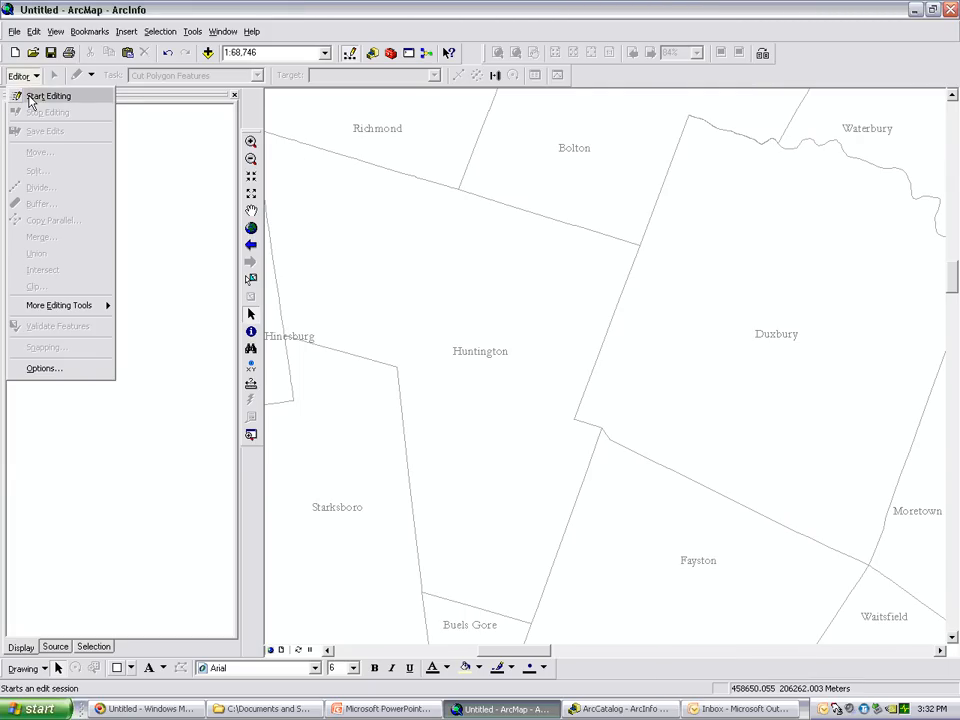
left_click(44, 96)
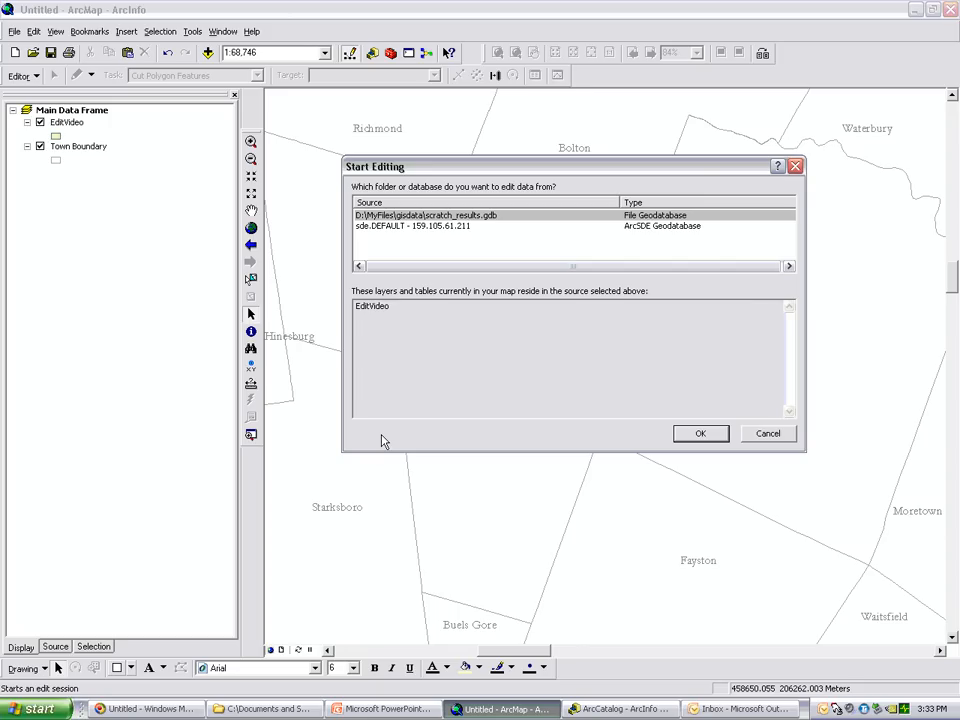
left_click(700, 434)
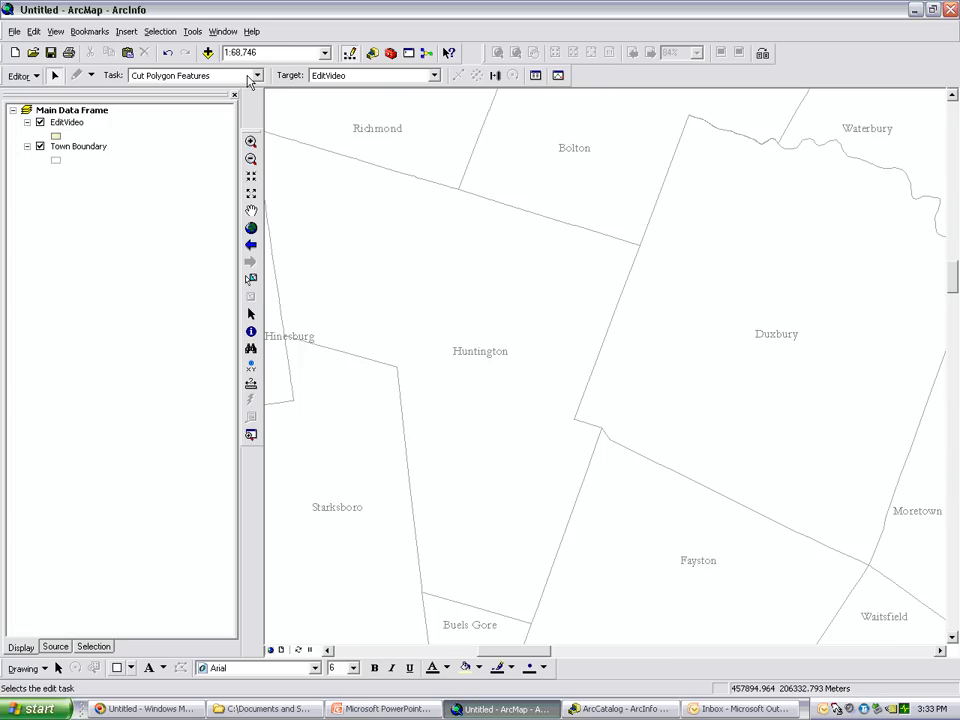
Set the edit task to Create New Feature with EditVideo as the target layer
left_click(205, 76)
left_click(198, 99)
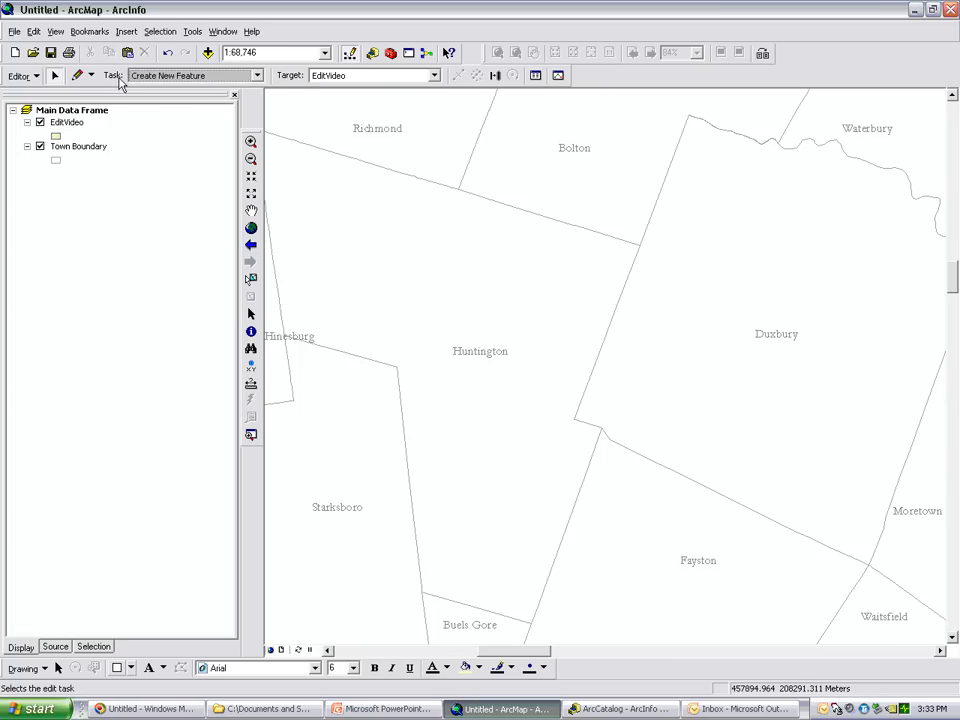
left_click(435, 77)
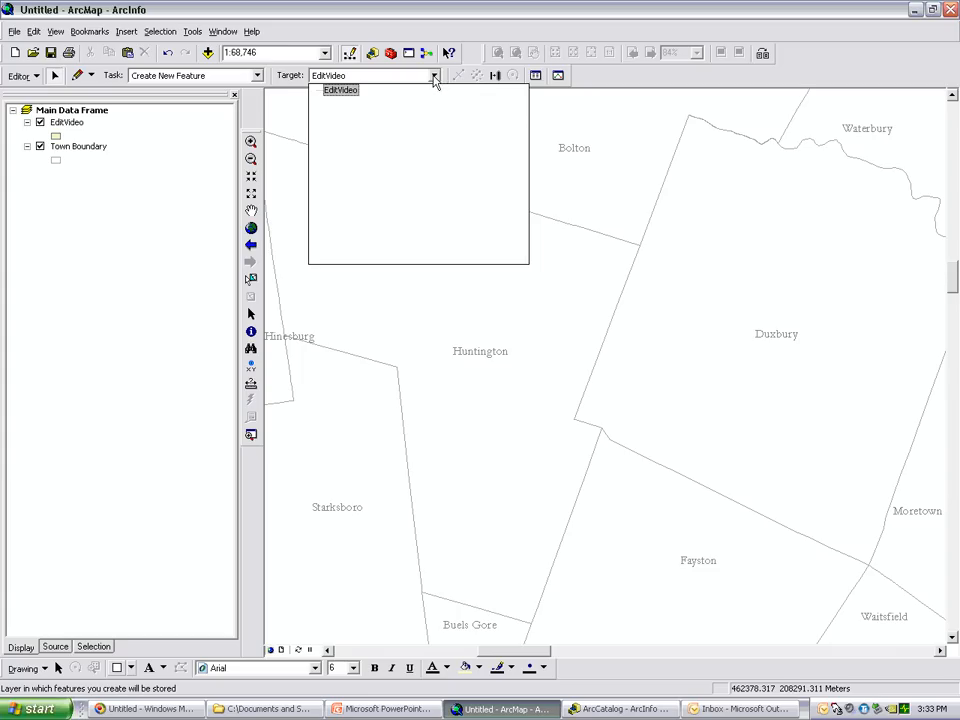
left_click(340, 91)
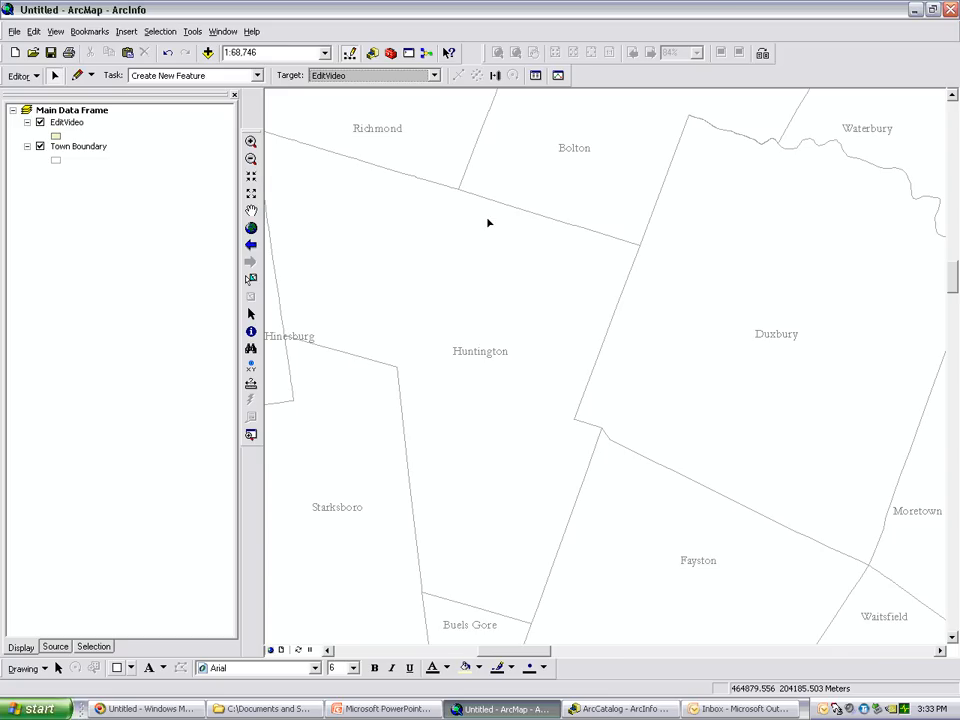
Sketch and finish a six-vertex polygon with a perimeter of about 9647 m in northern Huntington, just south of the Richmond boundary
left_click(78, 80)
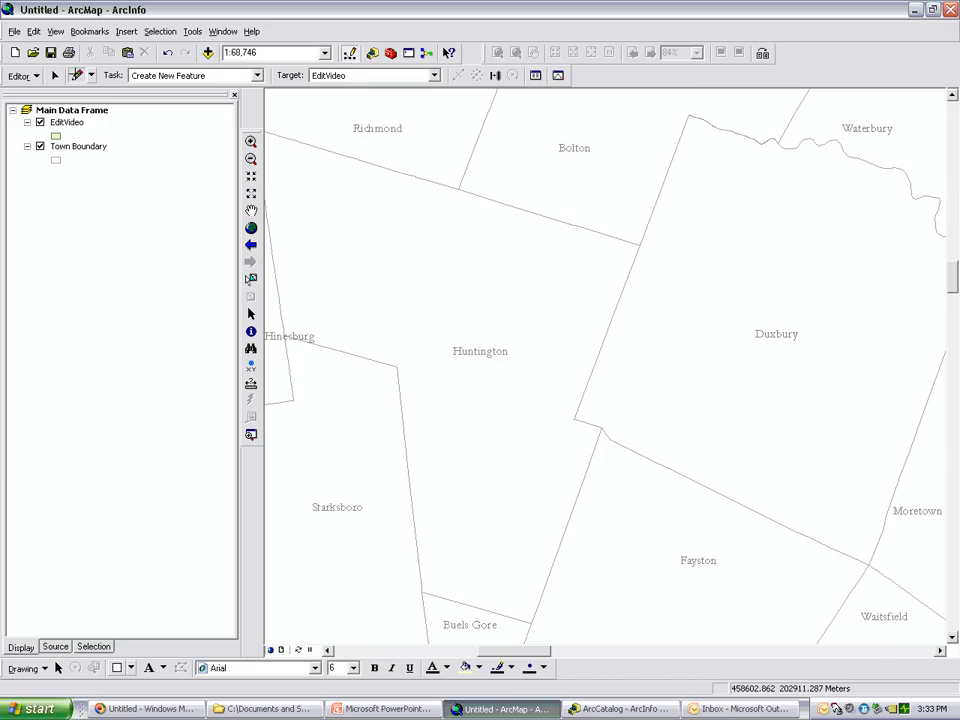
left_click(386, 237)
left_click(363, 287)
left_click(415, 316)
left_click(445, 268)
left_click(438, 228)
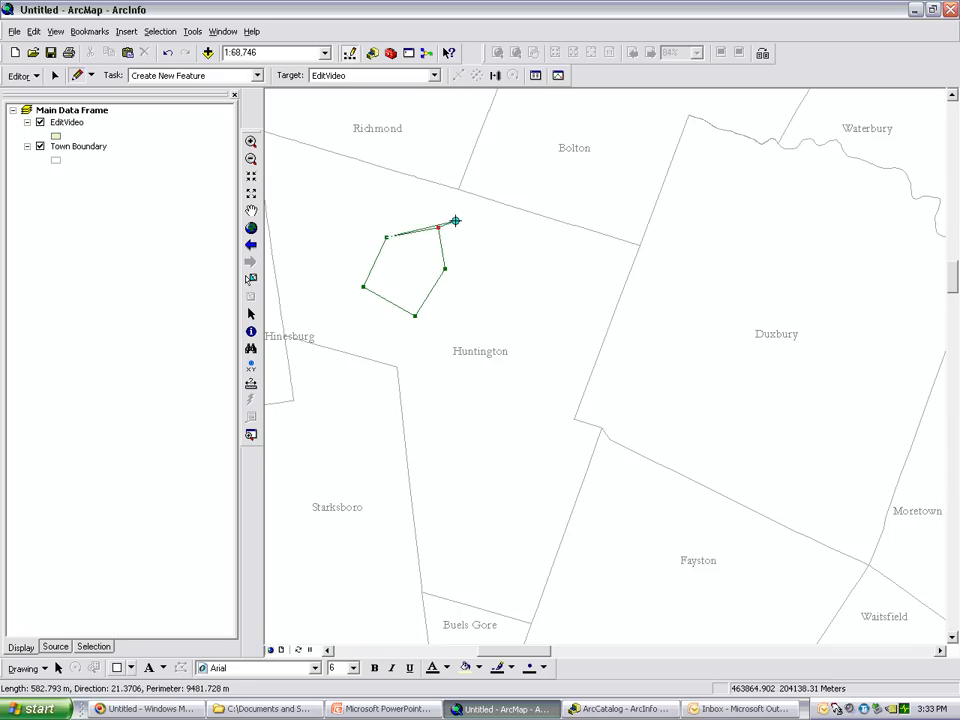
left_click(409, 193)
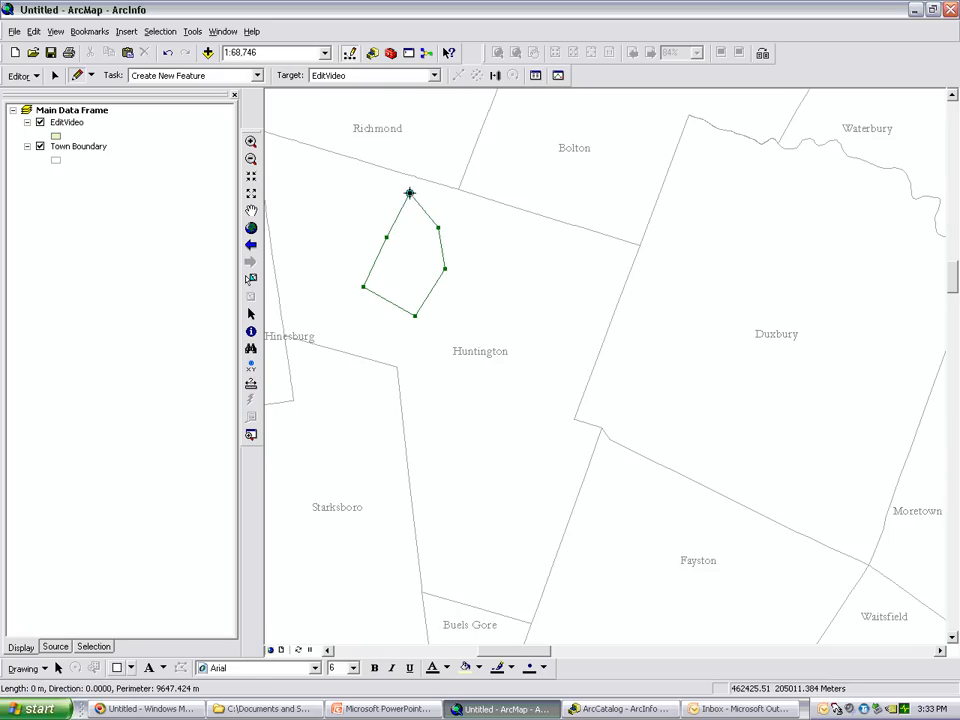
right_click(409, 193)
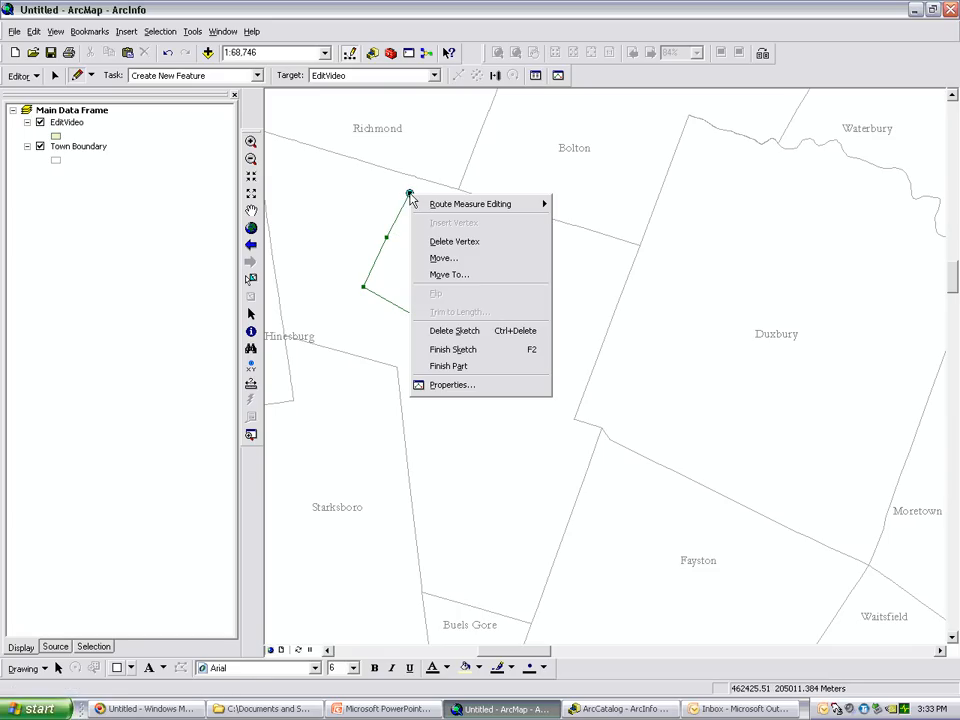
left_click(476, 358)
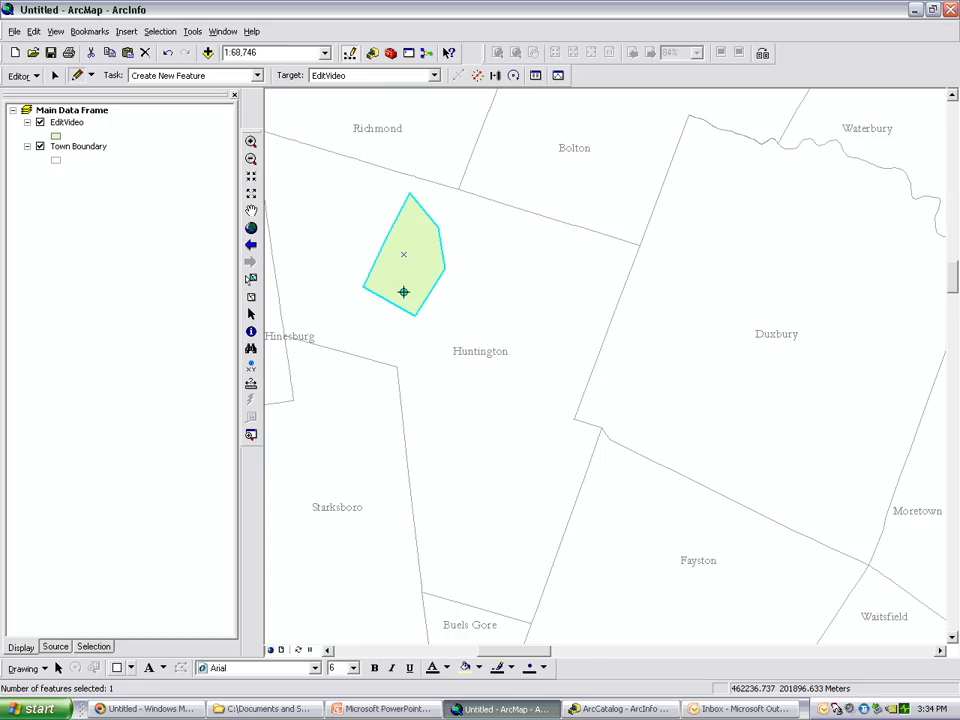
Set the new polygon's Town attribute to Huntington
left_click(536, 77)
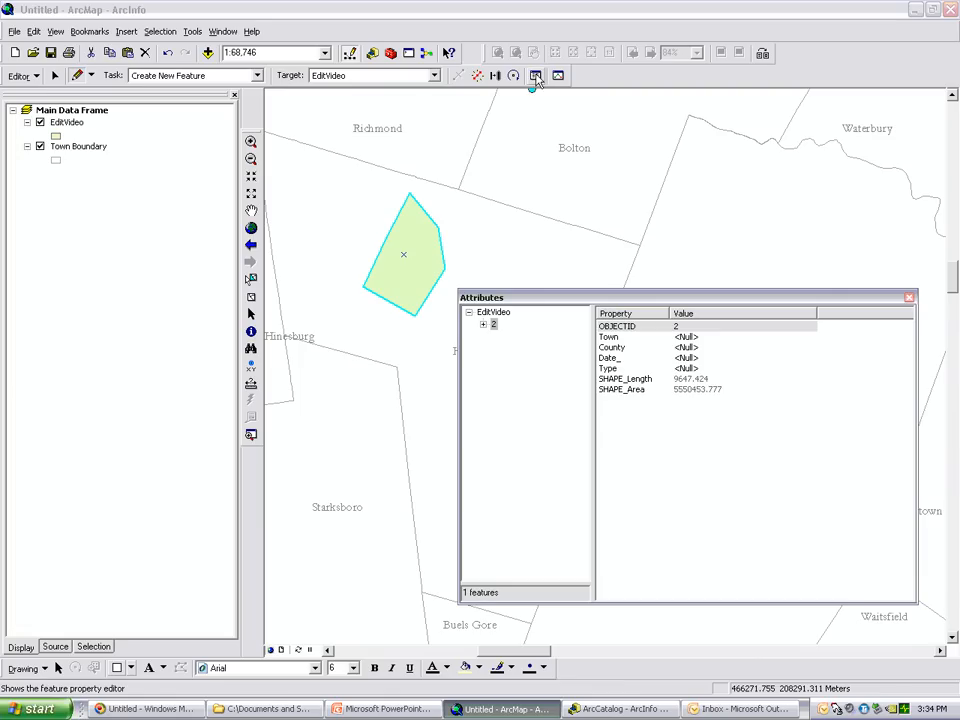
left_click_drag(617, 288, 629, 268)
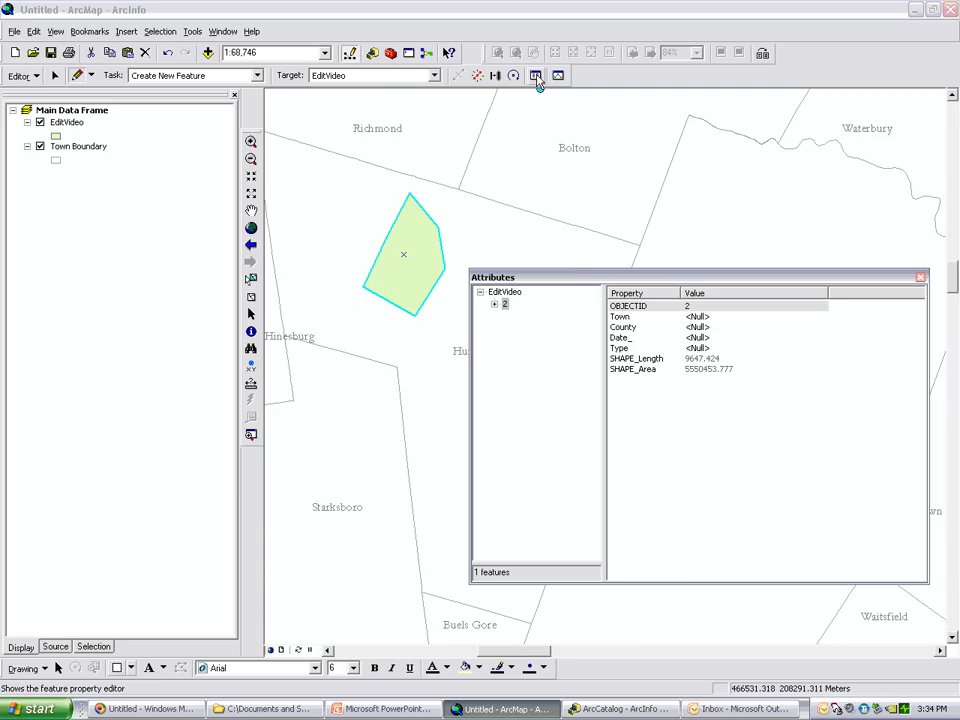
left_click(505, 305)
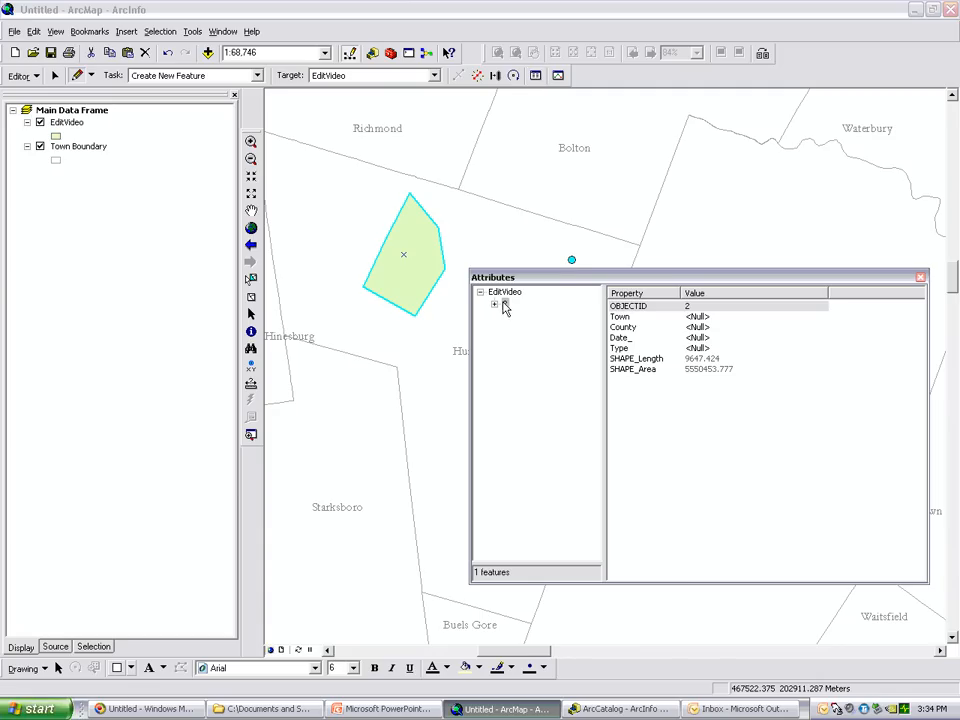
left_click_drag(645, 281, 647, 316)
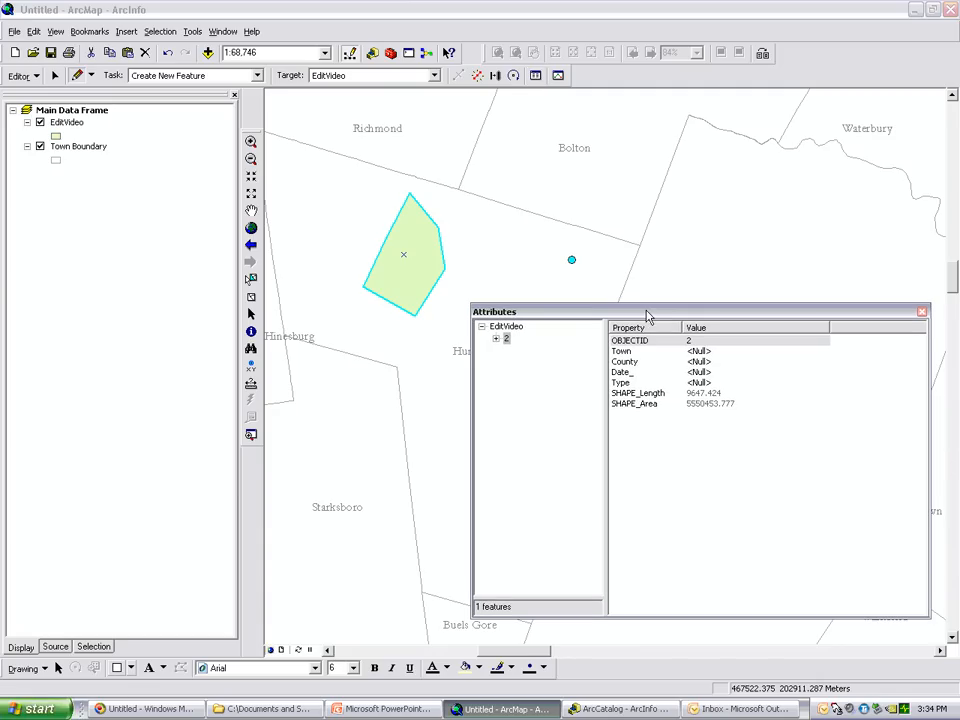
left_click(714, 352)
type("Huntington")
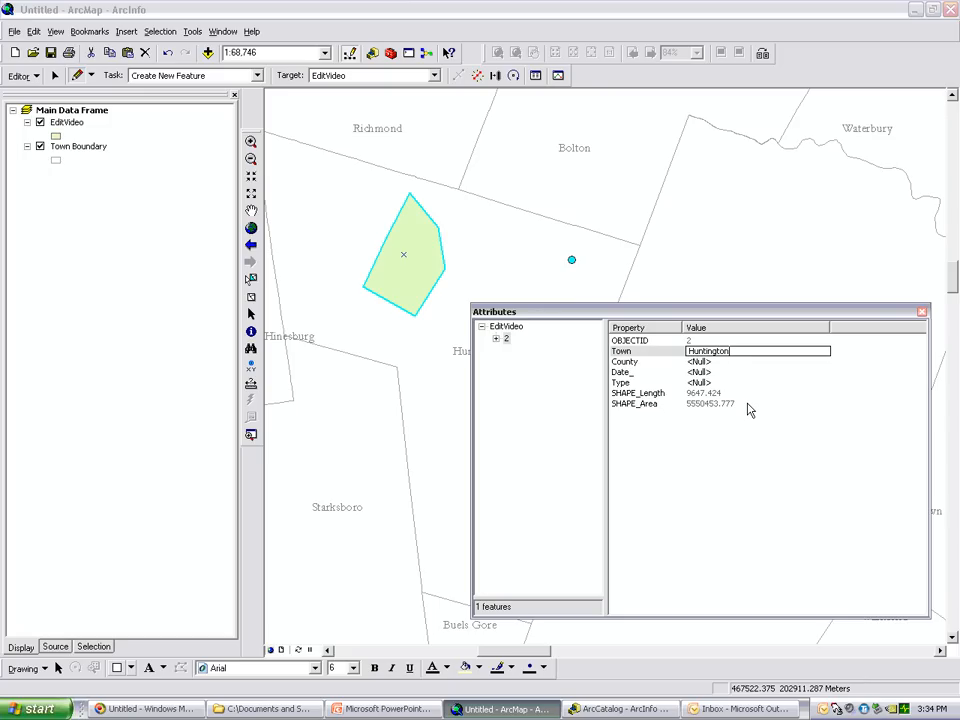
key("Return")
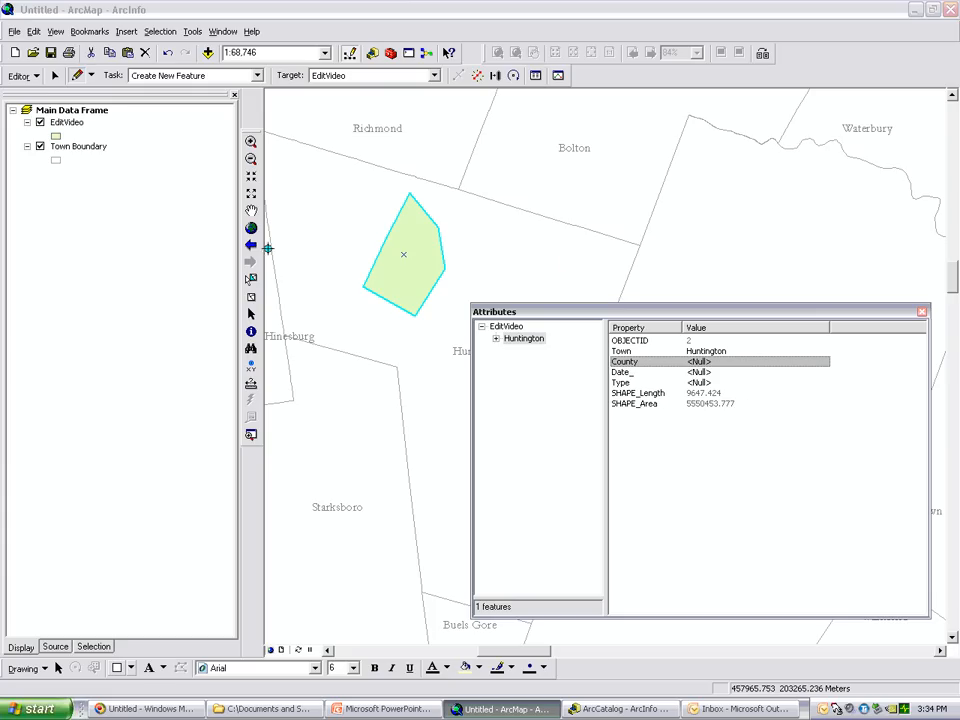
Save the edits and close the polygon's attributes
left_click(32, 76)
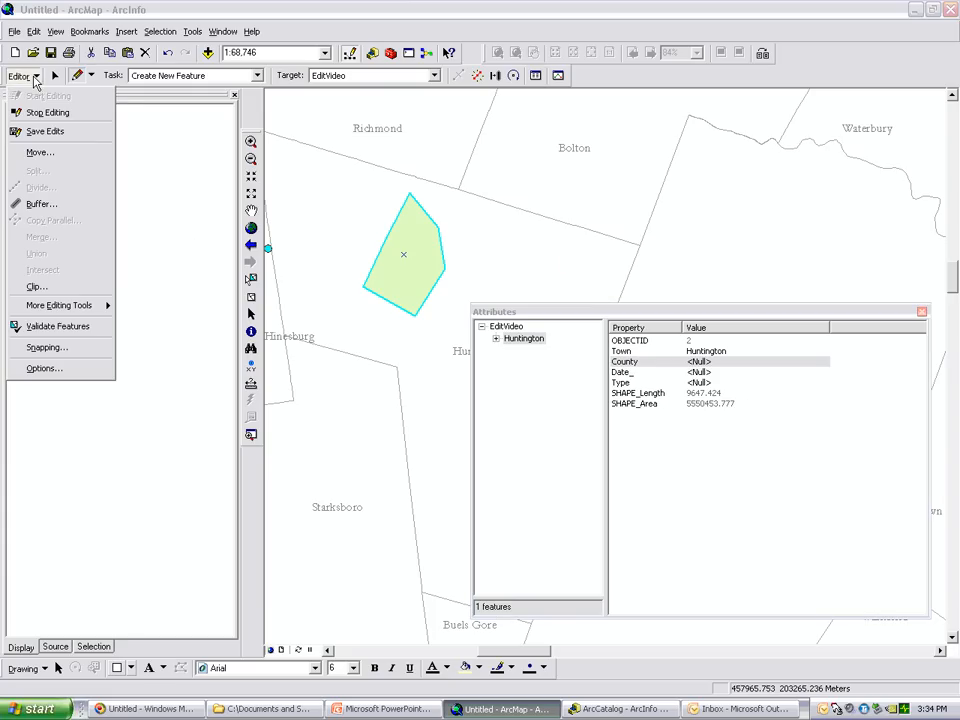
left_click(45, 132)
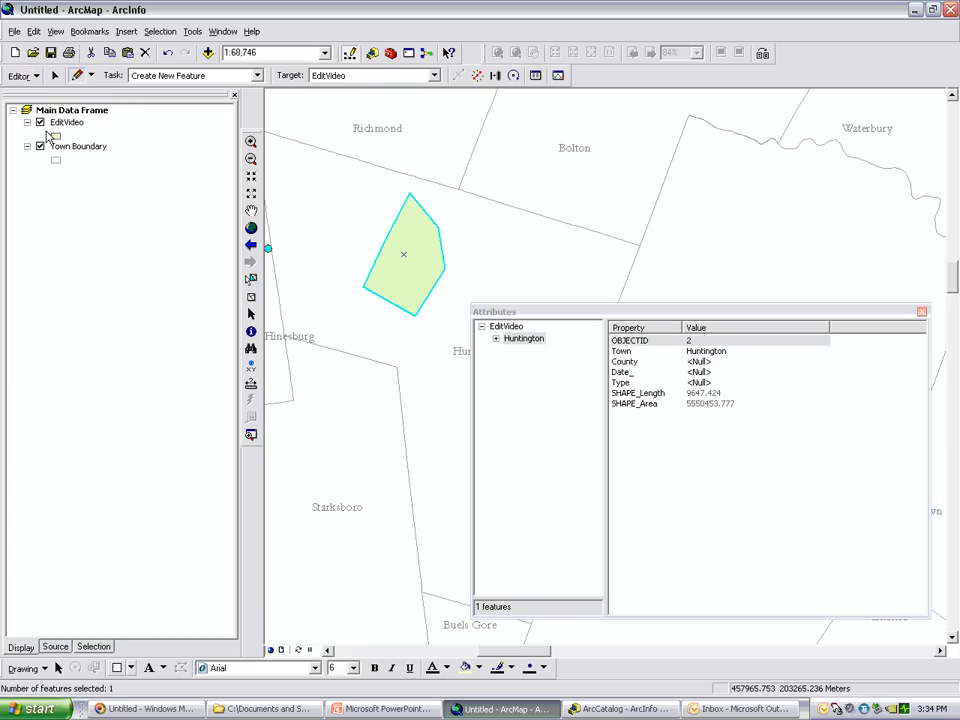
left_click(922, 313)
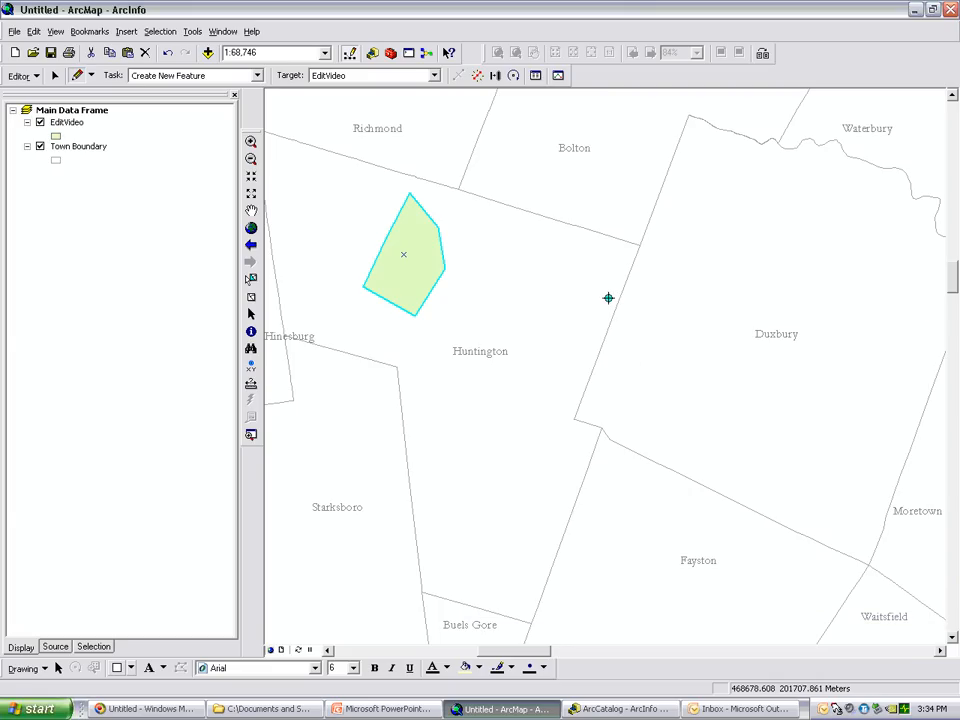
Set the edit task to Auto-Complete Polygon and enable vertex snapping for the Town Boundary layer
left_click(257, 77)
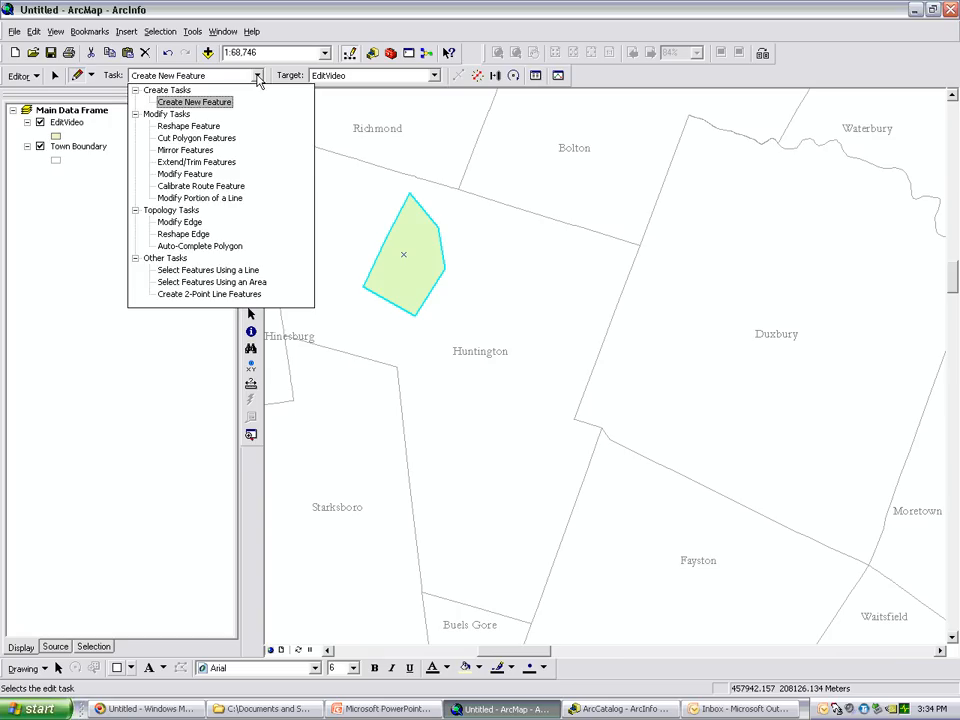
left_click(238, 246)
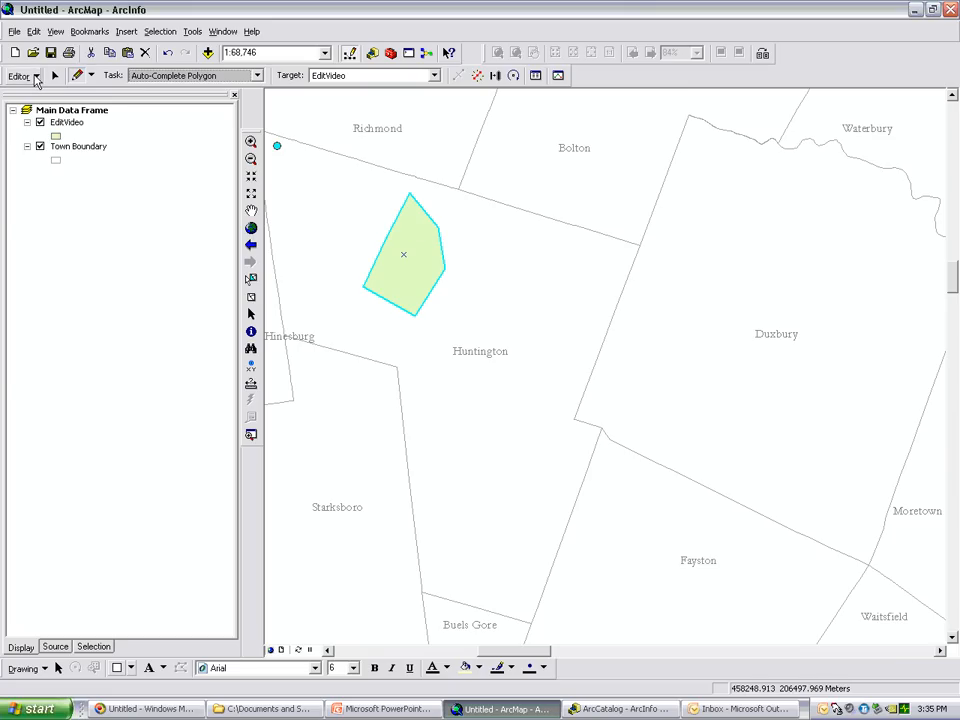
left_click(36, 77)
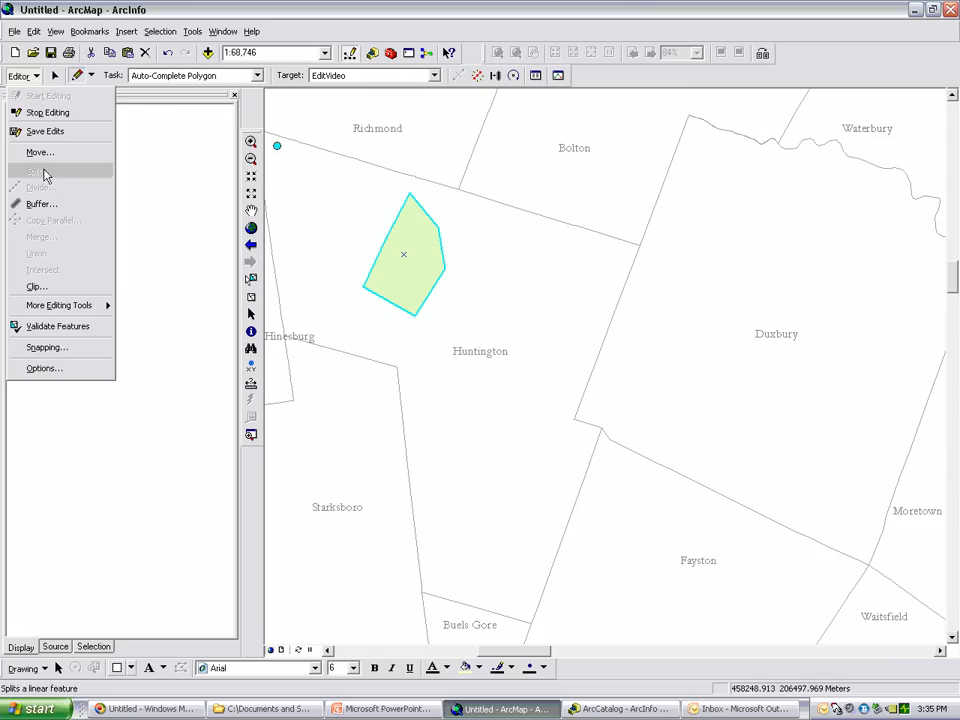
left_click(47, 348)
left_click_drag(287, 463, 313, 457)
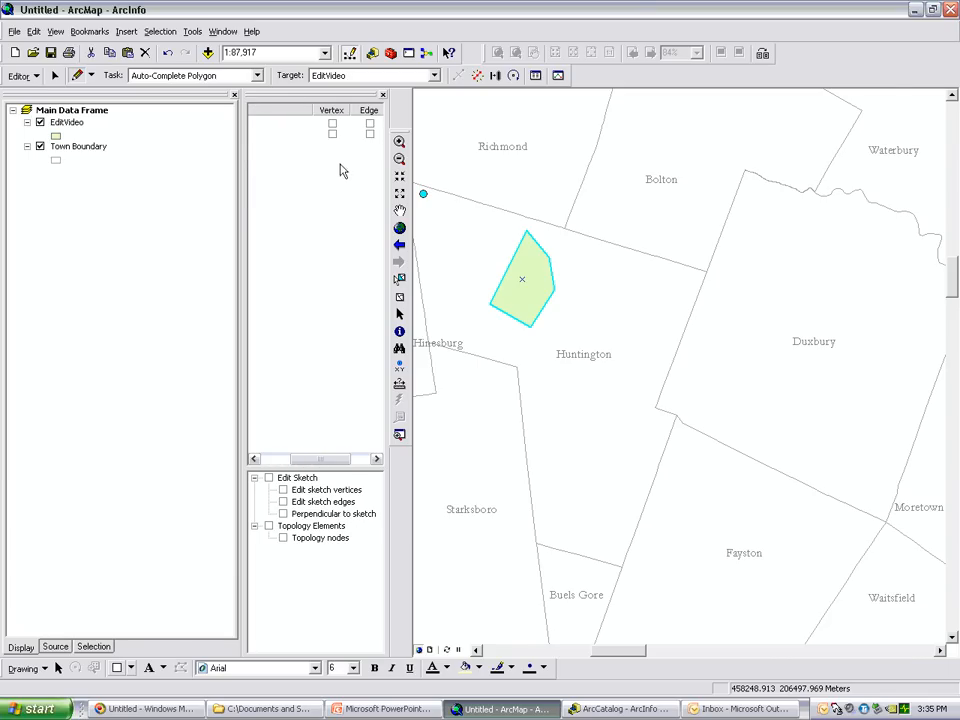
left_click(332, 135)
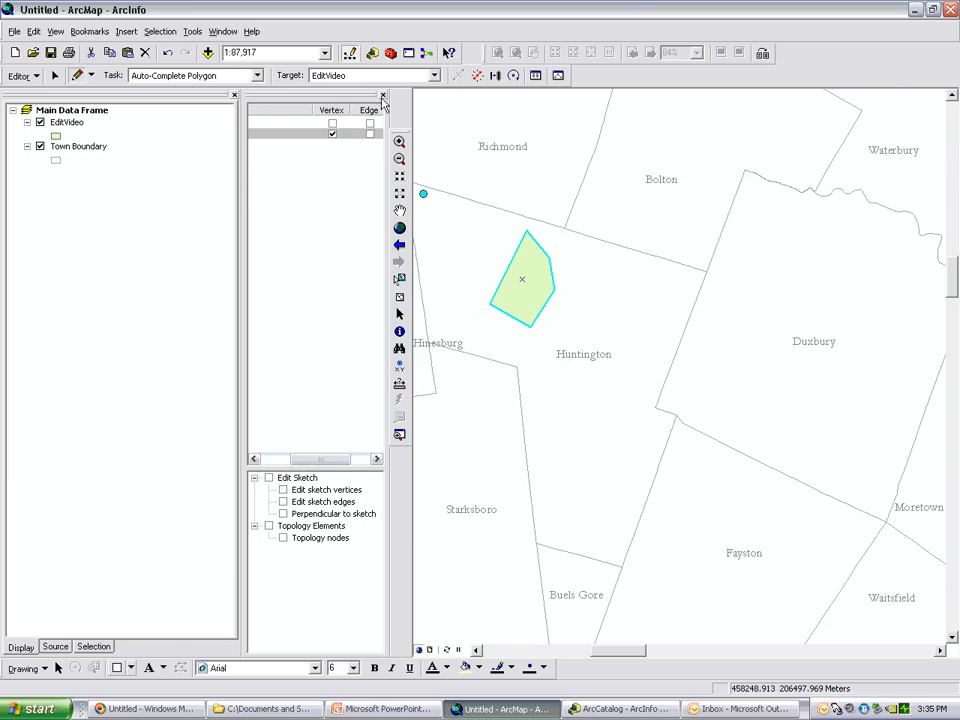
left_click(383, 96)
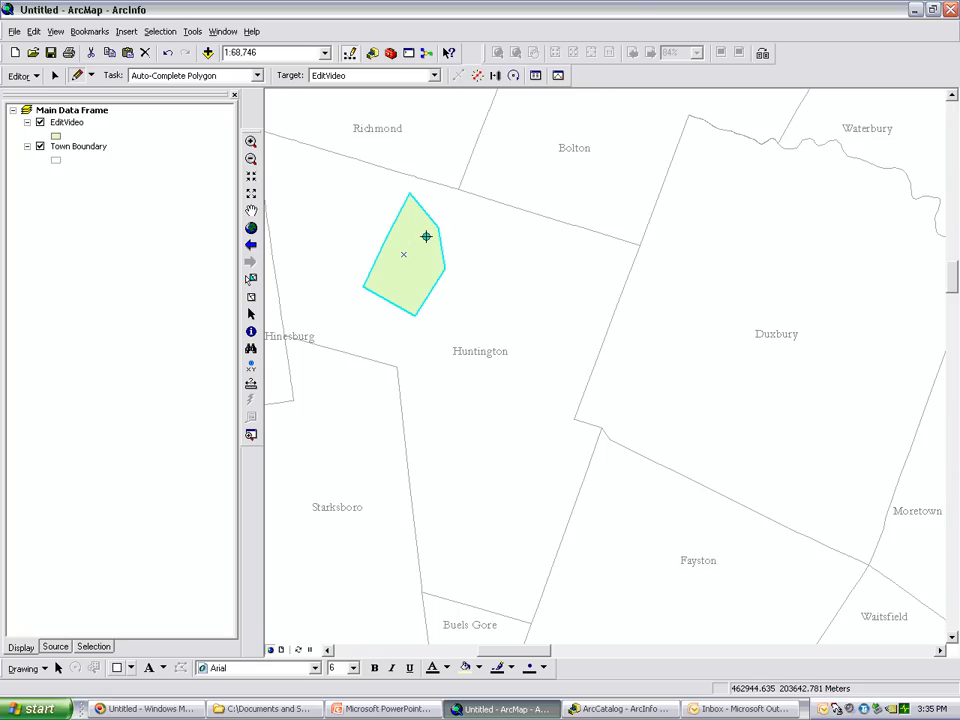
Clear the selection and sketch from inside the existing polygon east to the Bolton–Duxbury boundary corner, then south along Duxbury's boundary to its southwest corner
left_click(251, 296)
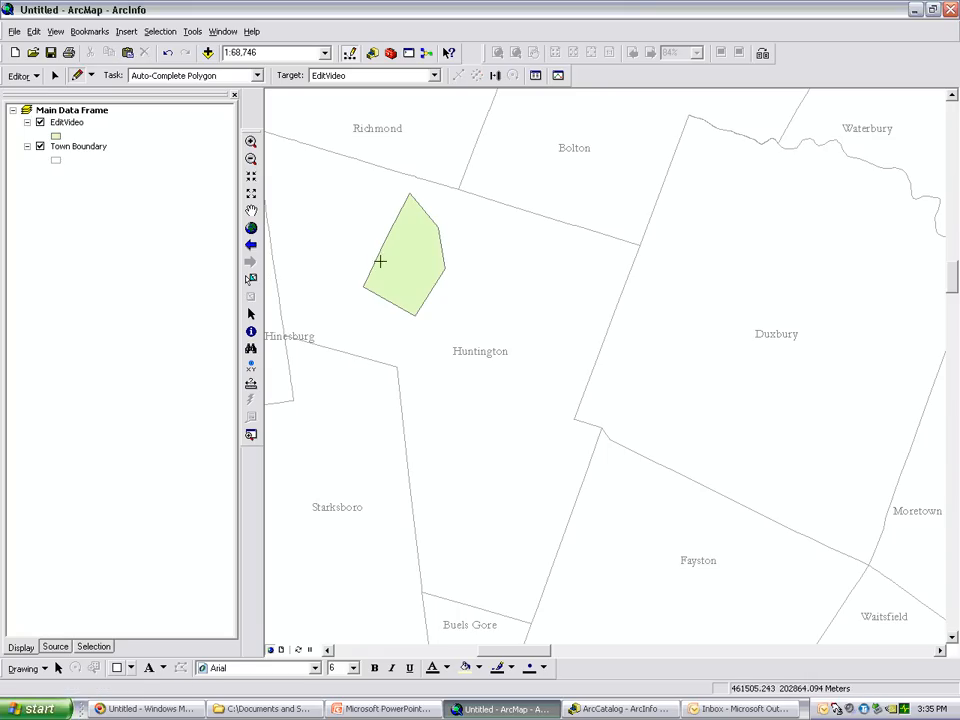
left_click(424, 234)
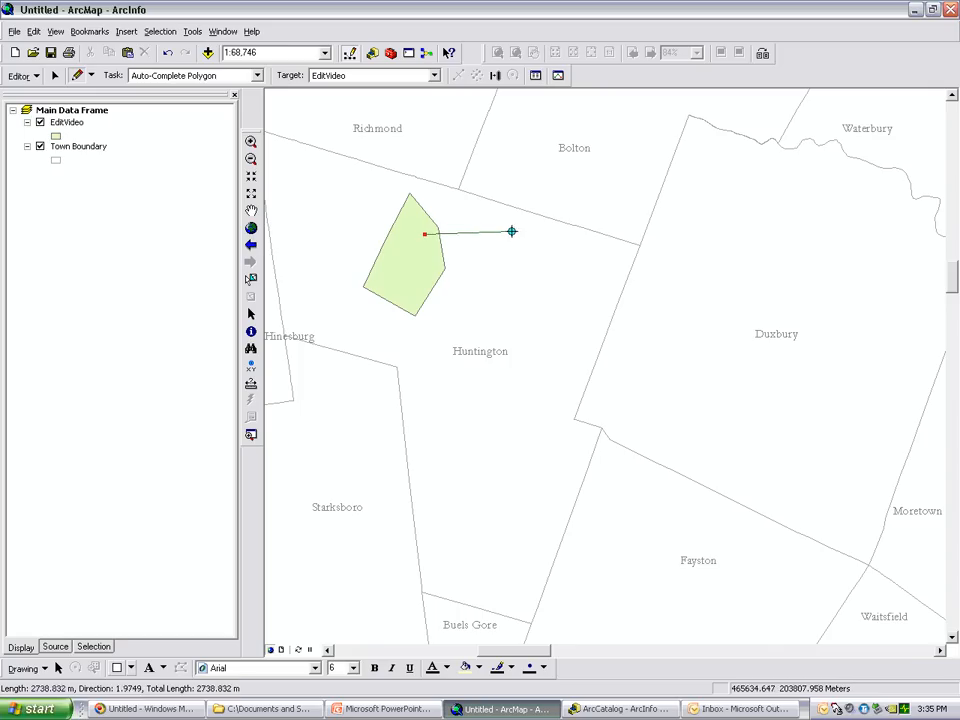
left_click(531, 240)
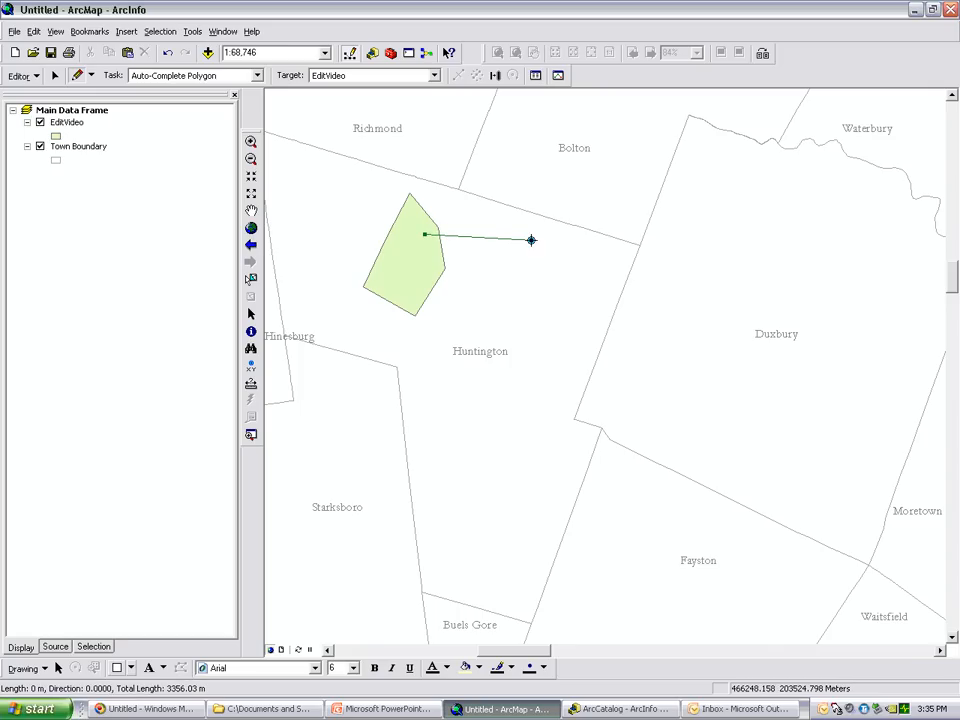
left_click(600, 251)
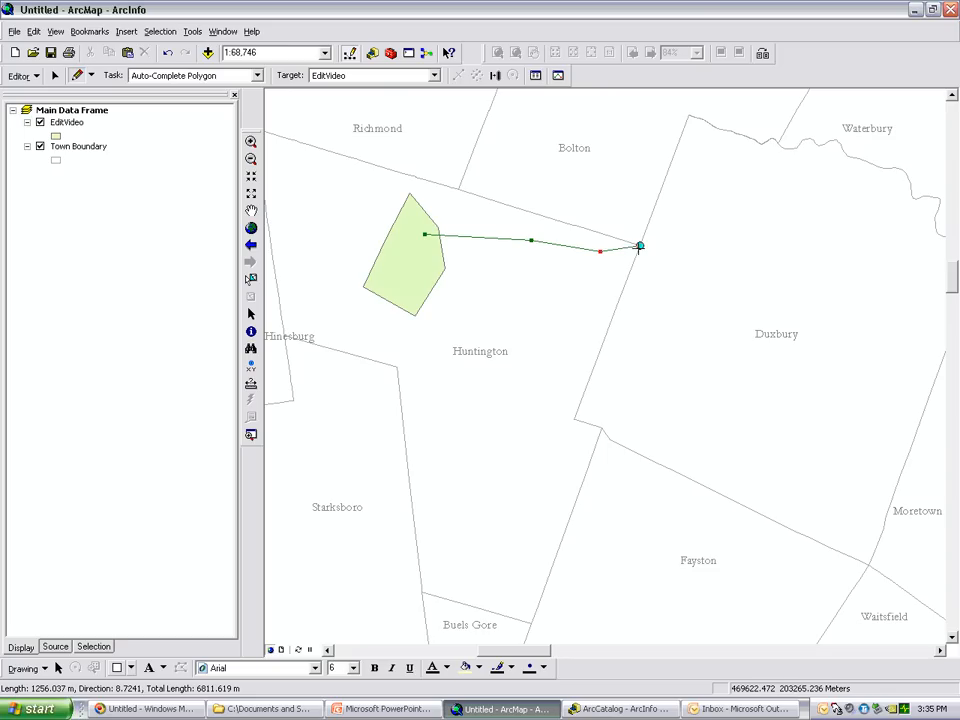
left_click(640, 246)
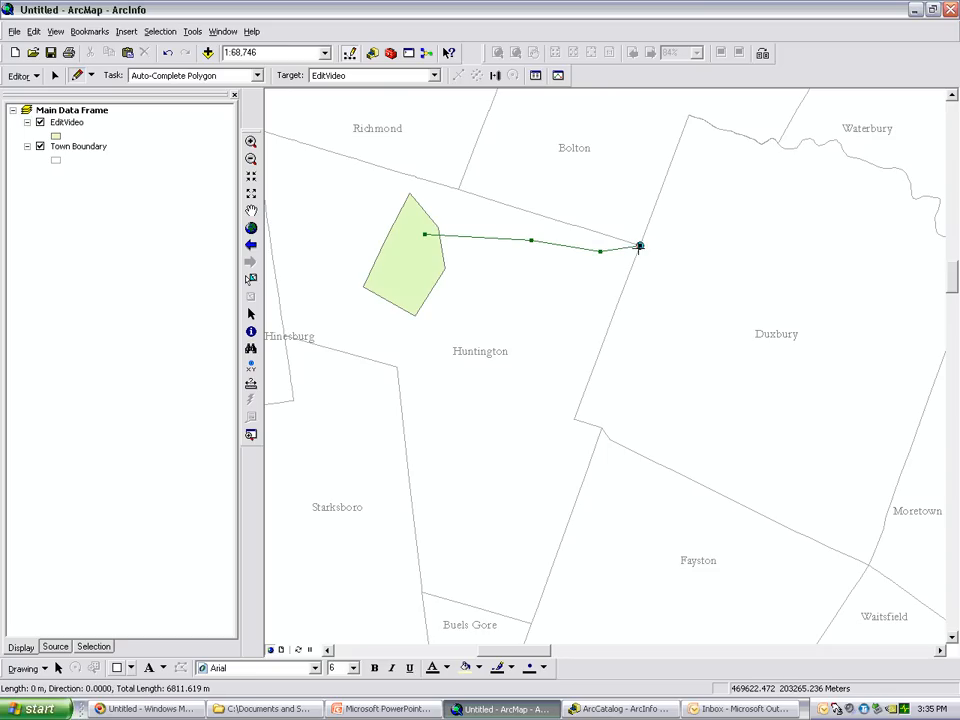
left_click(599, 352)
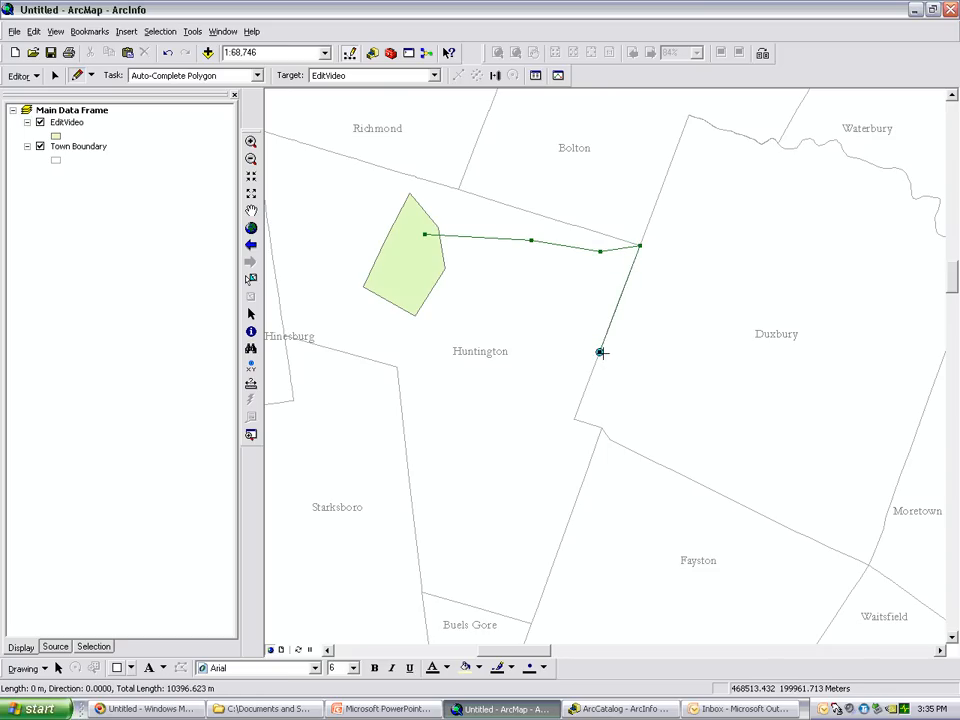
left_click(581, 398)
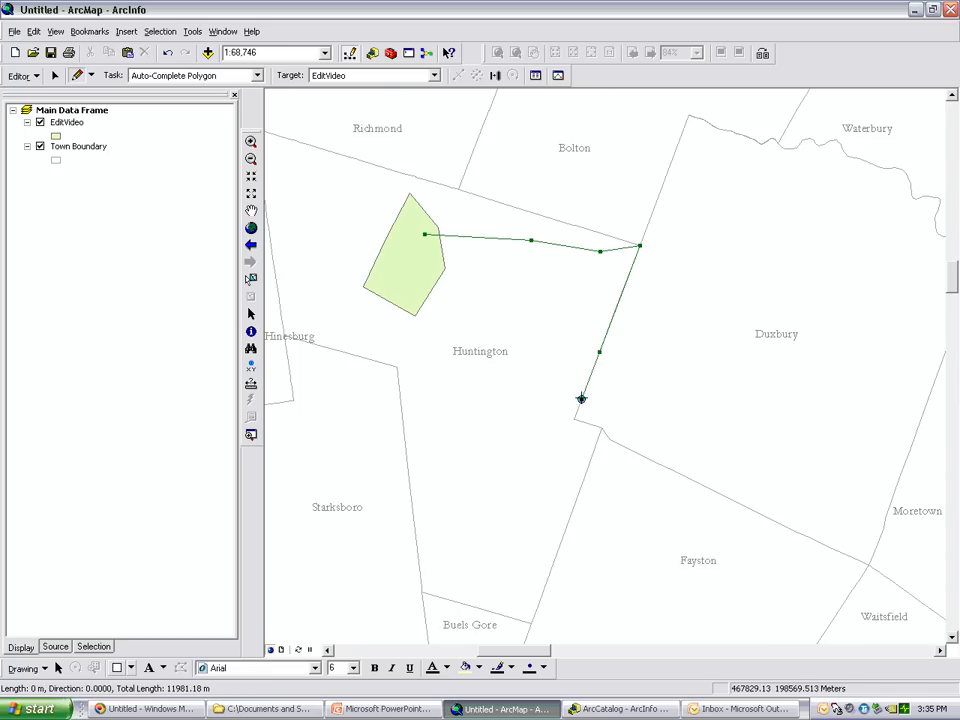
left_click(574, 416)
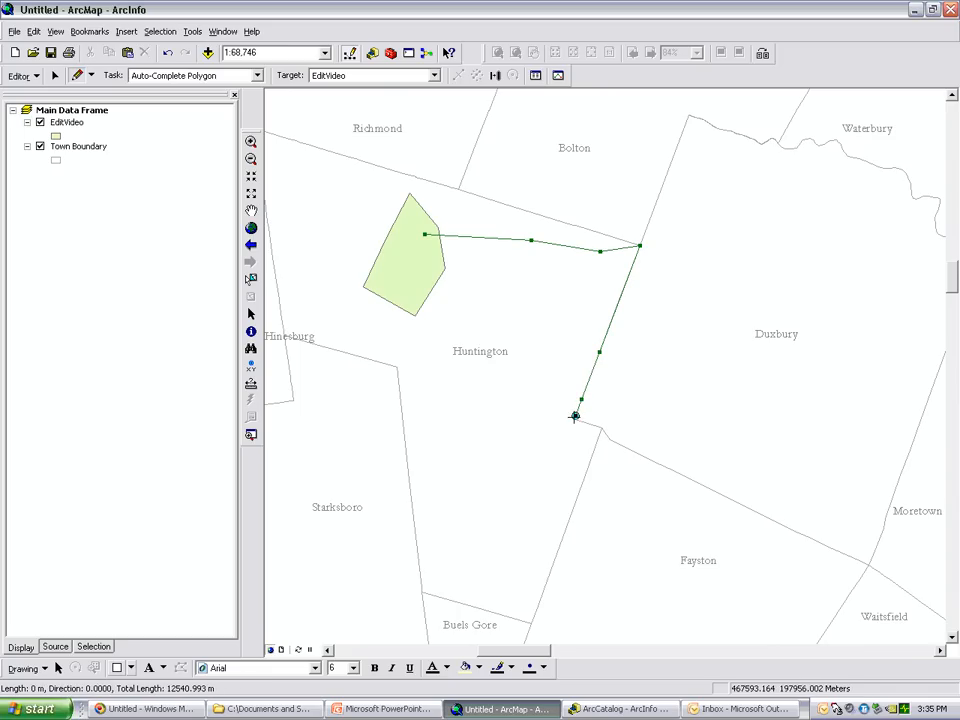
Bring the sketch back around the existing polygon's south side, end it inside that polygon, finish the auto-completed polygon and save the edits
left_click(433, 316)
left_click(400, 343)
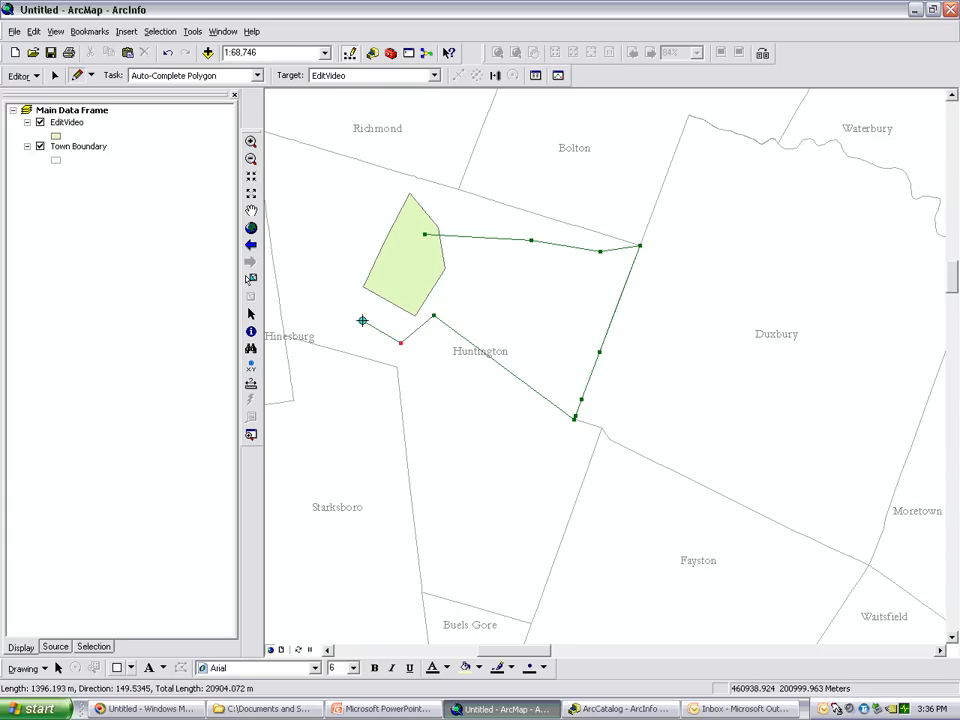
left_click(361, 320)
left_click(392, 271)
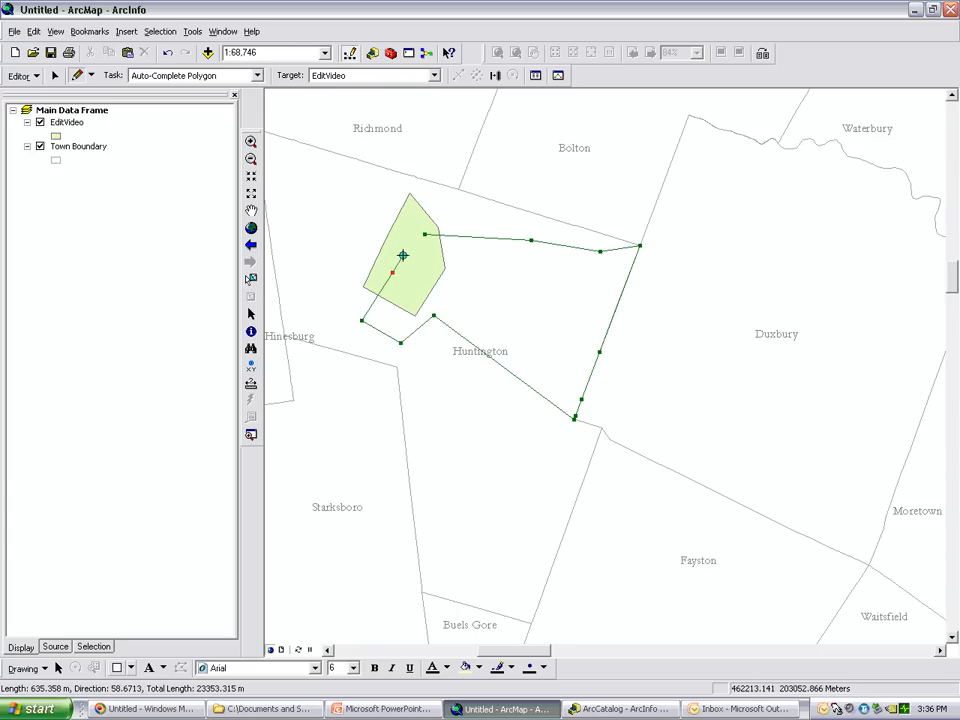
right_click(402, 255)
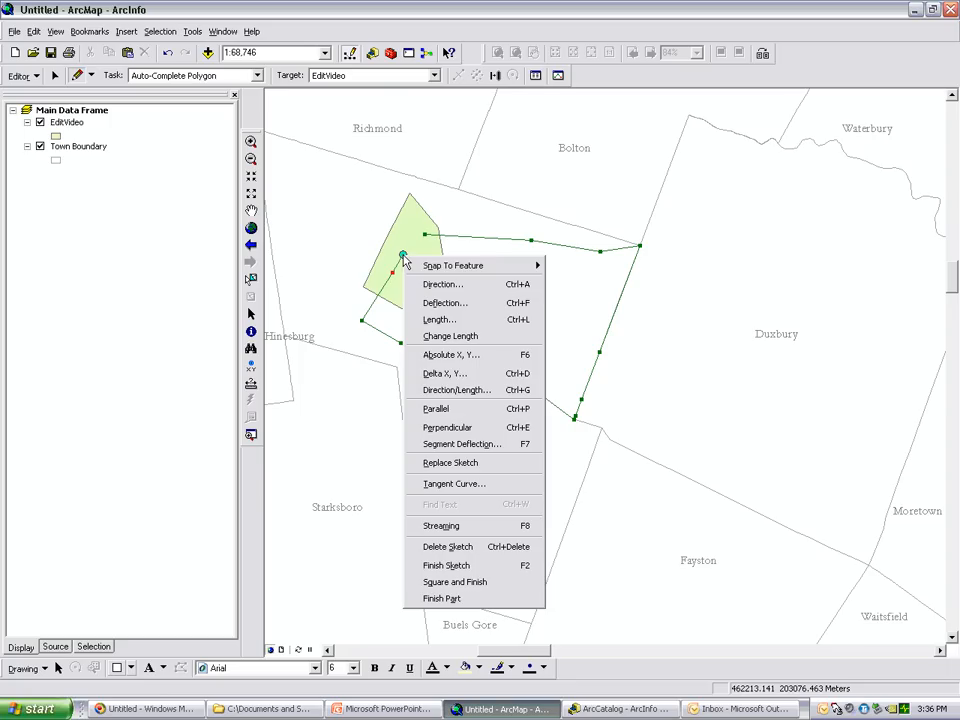
left_click(463, 566)
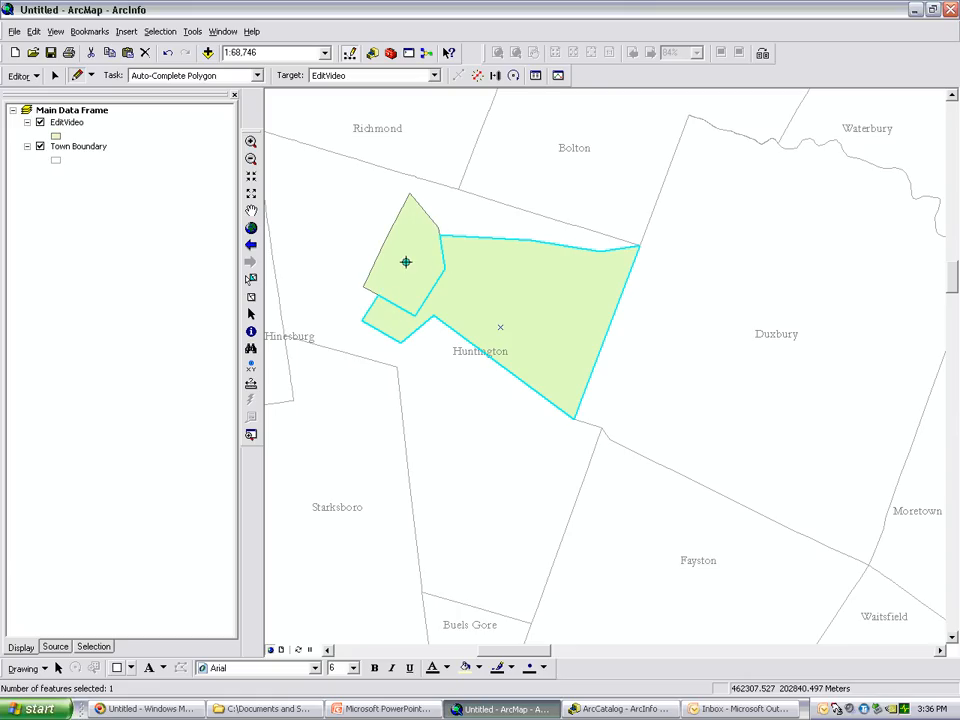
left_click(30, 76)
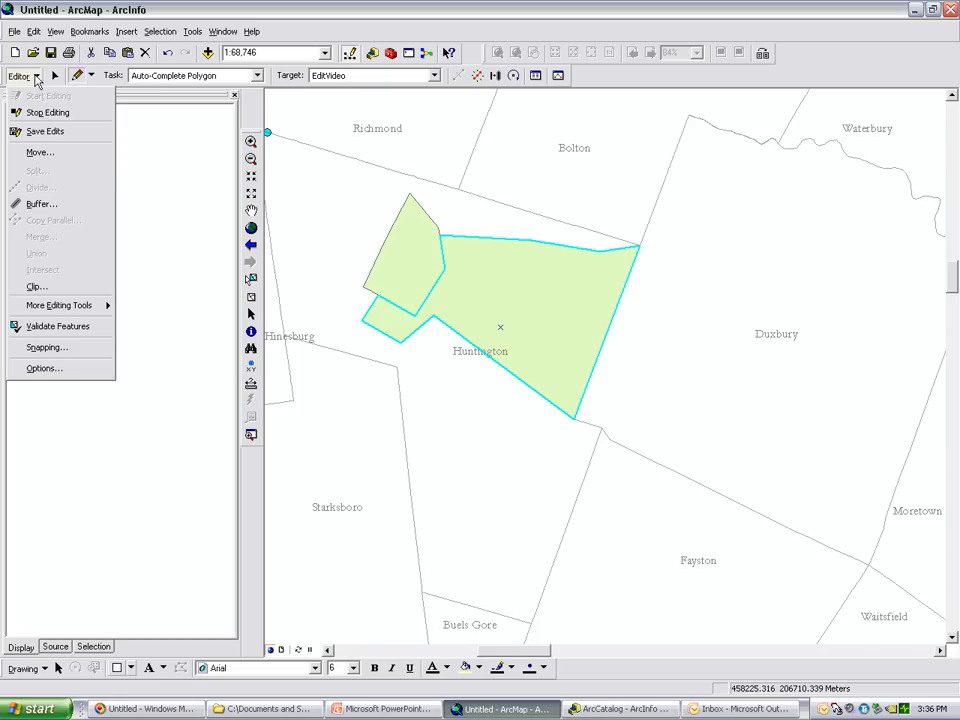
left_click(36, 133)
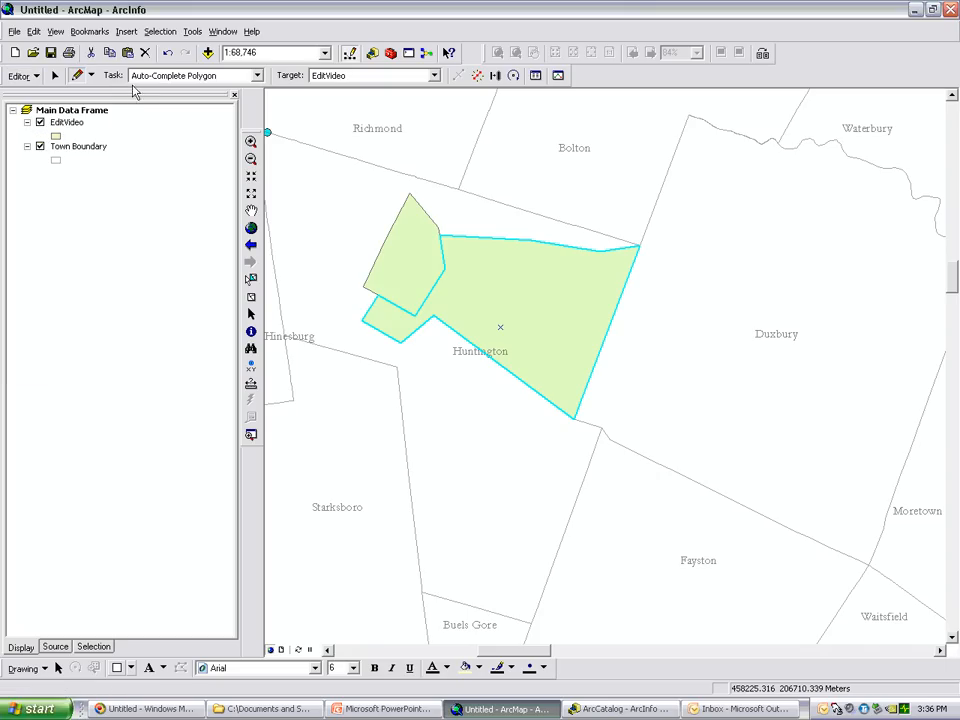
Set the edit task to Cut Polygon Features and select the large eastern polygon in Huntington
left_click(257, 75)
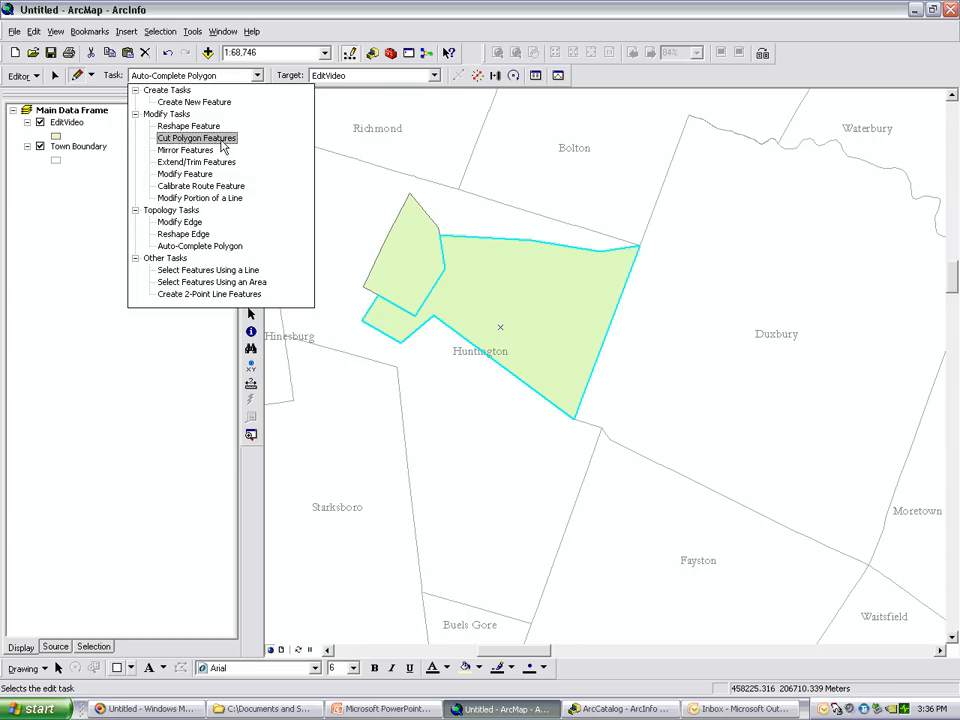
left_click(222, 139)
left_click(251, 279)
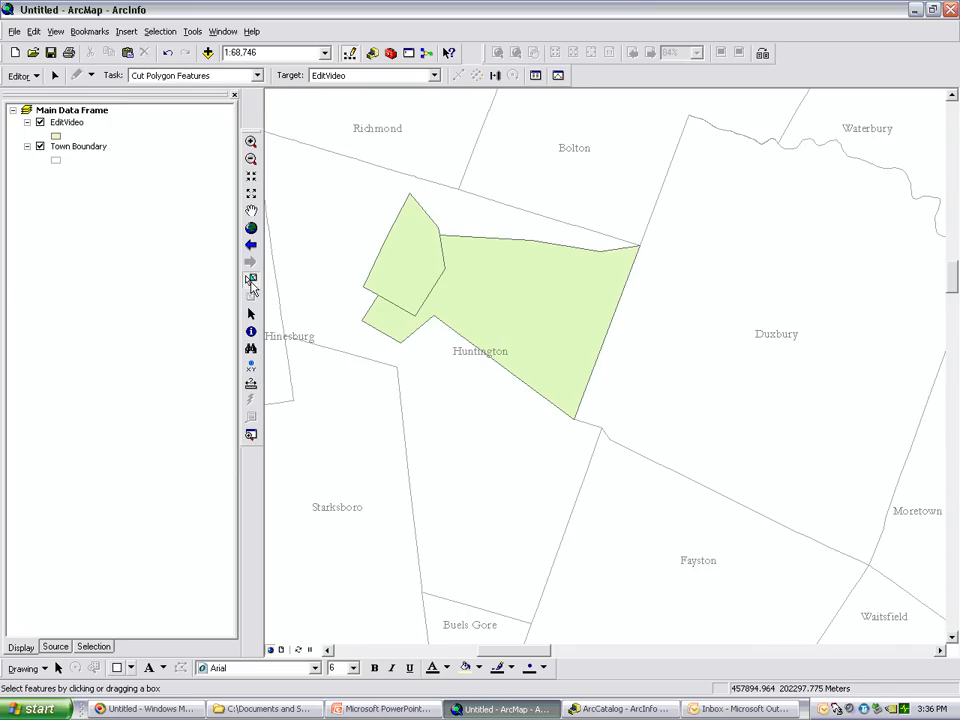
left_click(505, 296)
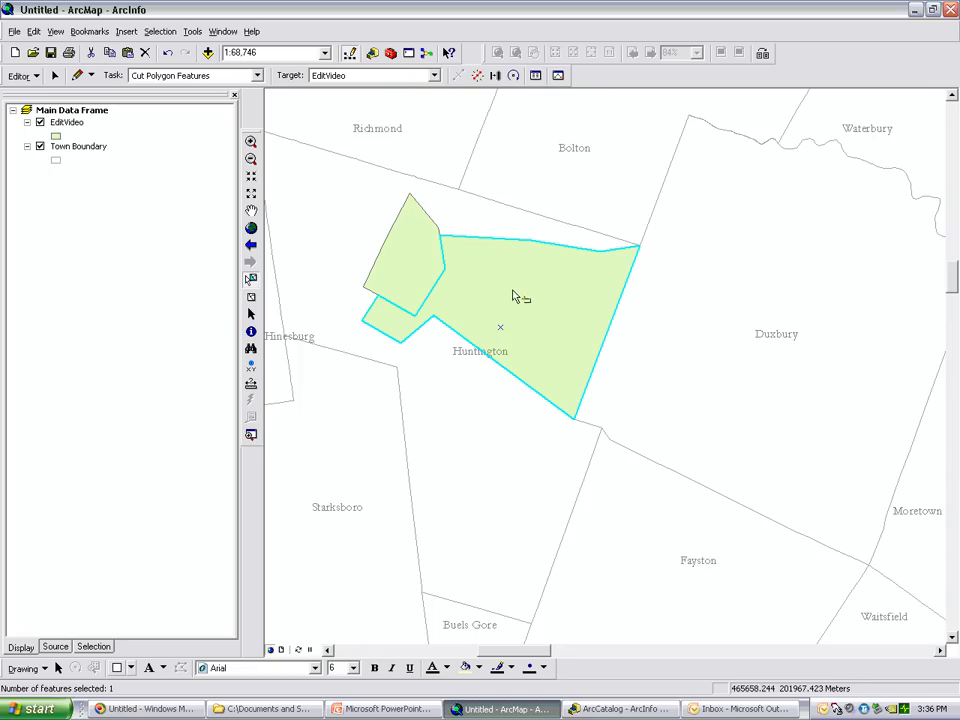
Try cutting only the selected eastern polygon with a diagonal line about 12,400 m long from western Huntington into Duxbury, and undo the cut
left_click(77, 75)
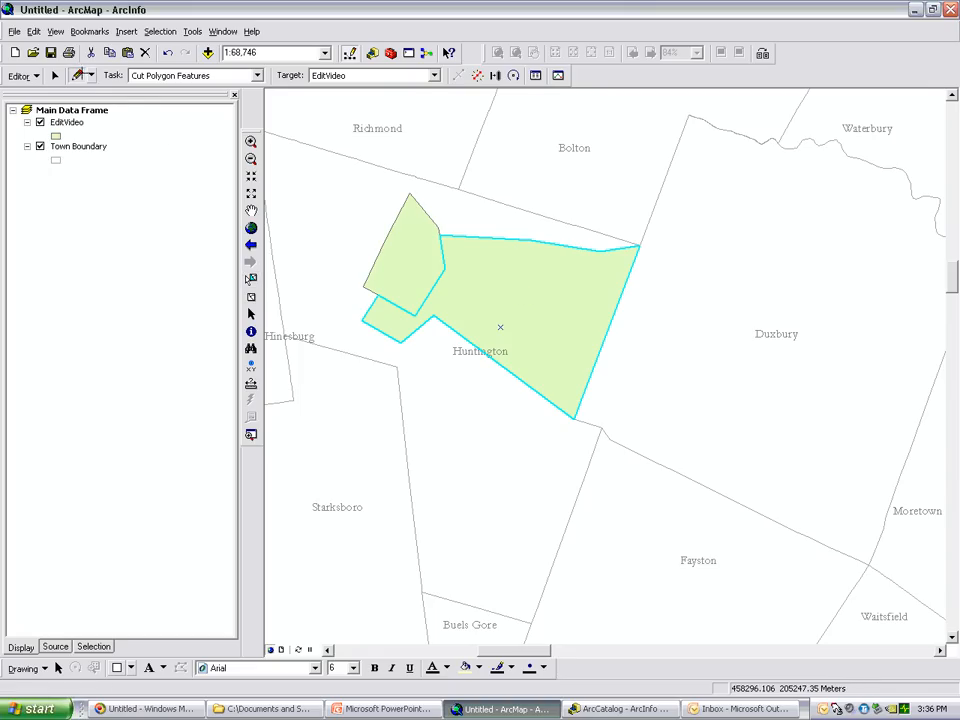
left_click(322, 219)
left_click(535, 305)
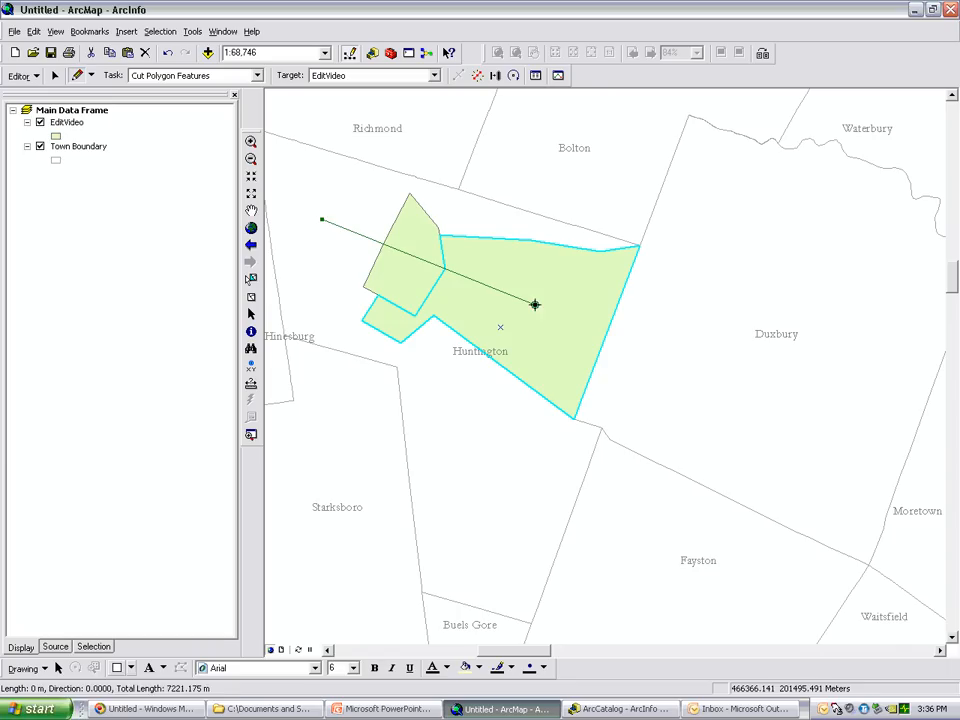
left_click(688, 364)
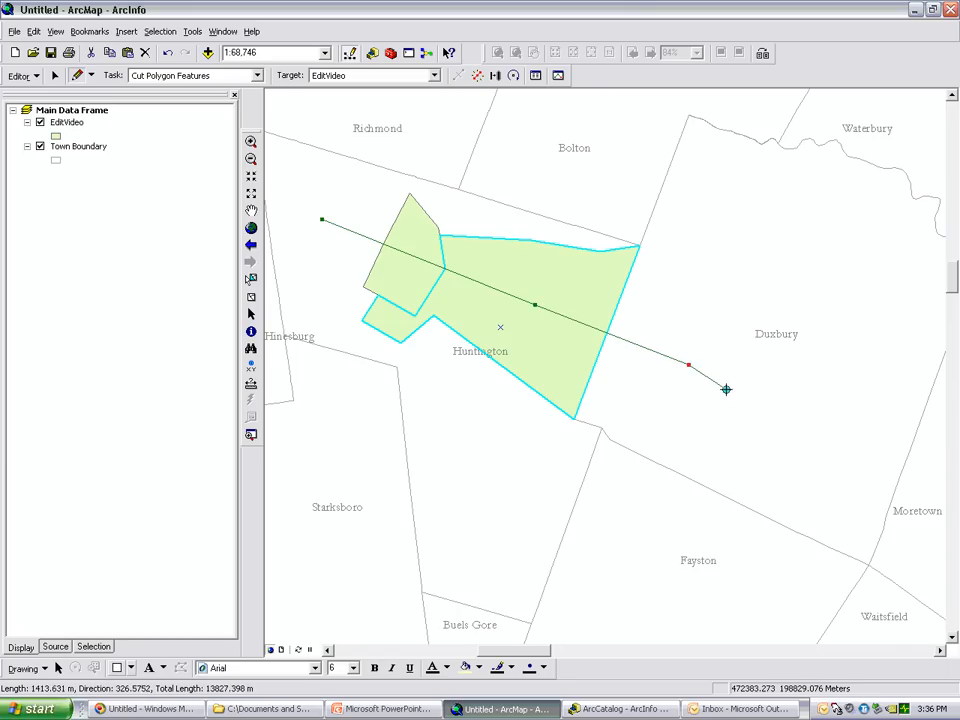
right_click(726, 388)
left_click(759, 348)
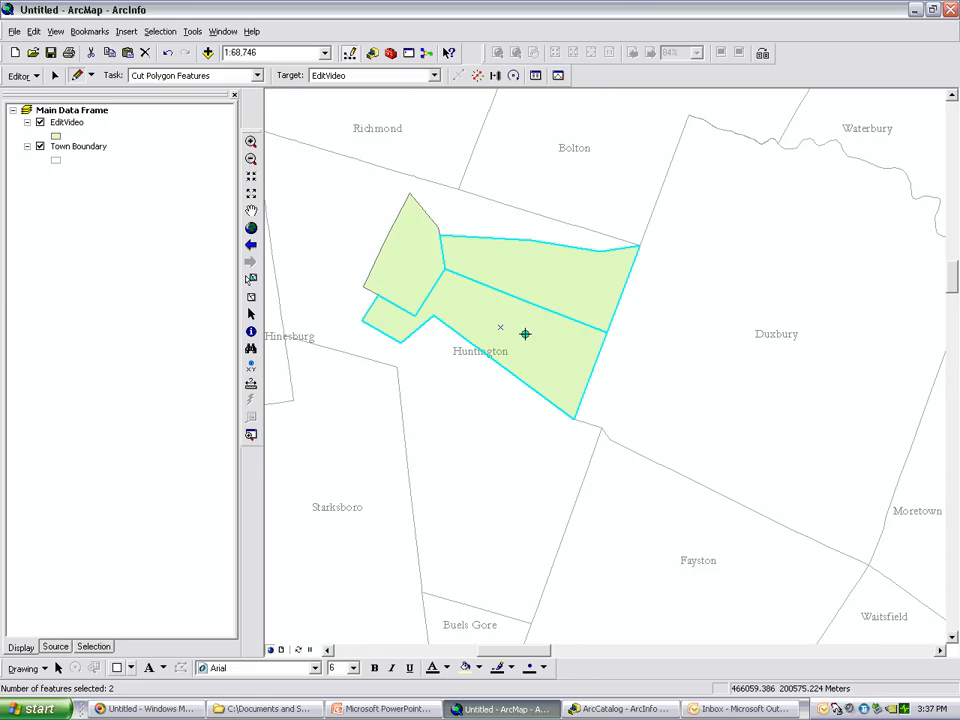
left_click(169, 54)
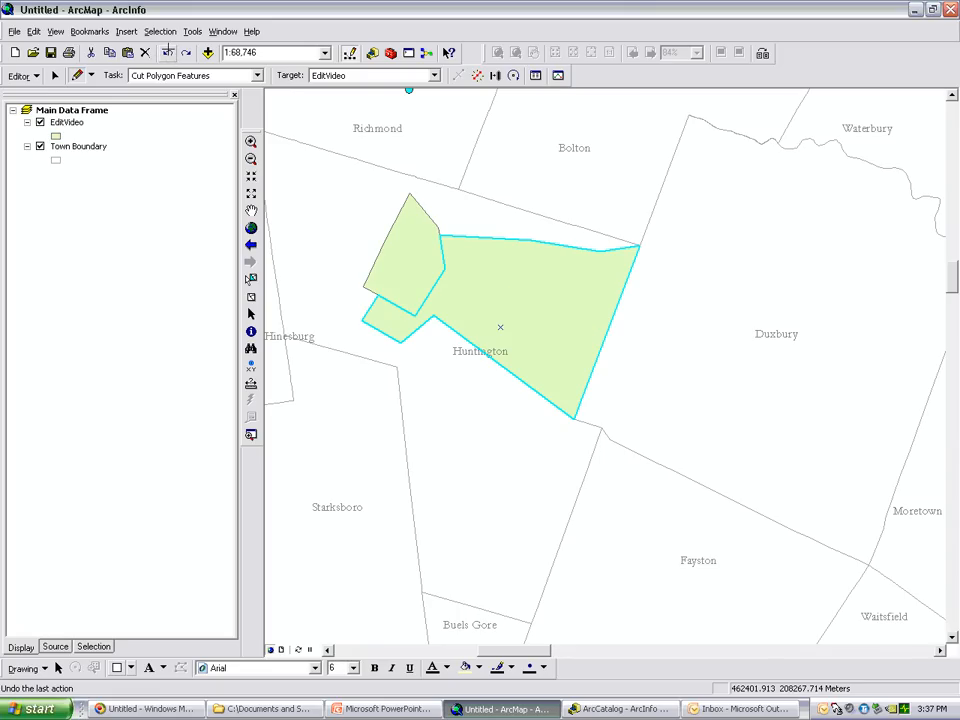
Add the smaller western polygon to the selection and cut both polygons with one diagonal line from western Huntington into Duxbury
left_click(251, 279)
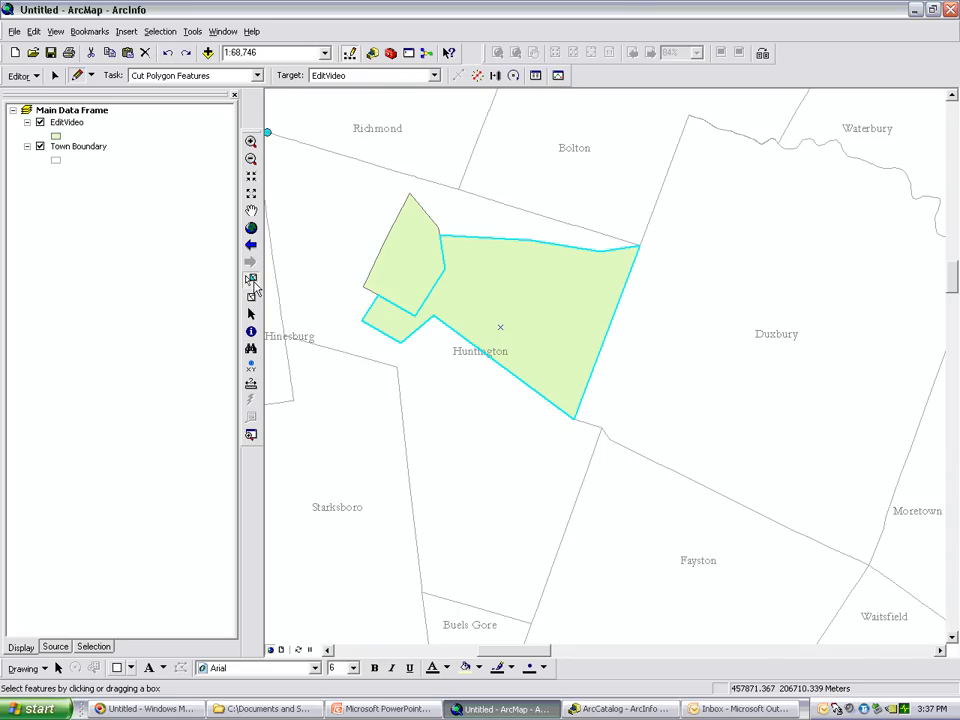
left_click(424, 279, "shift")
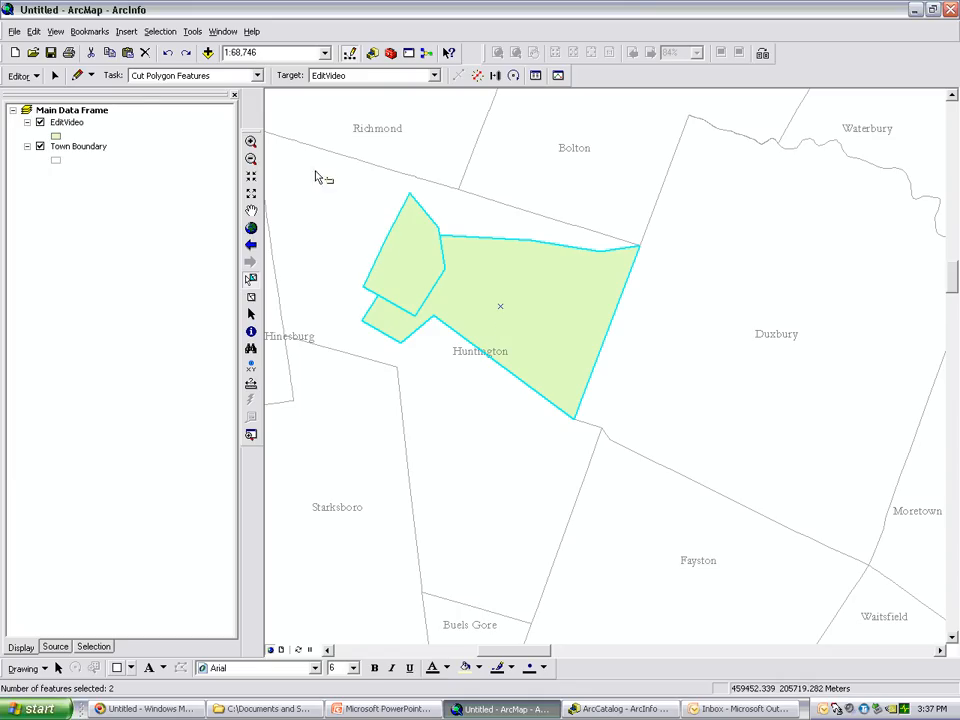
left_click(78, 75)
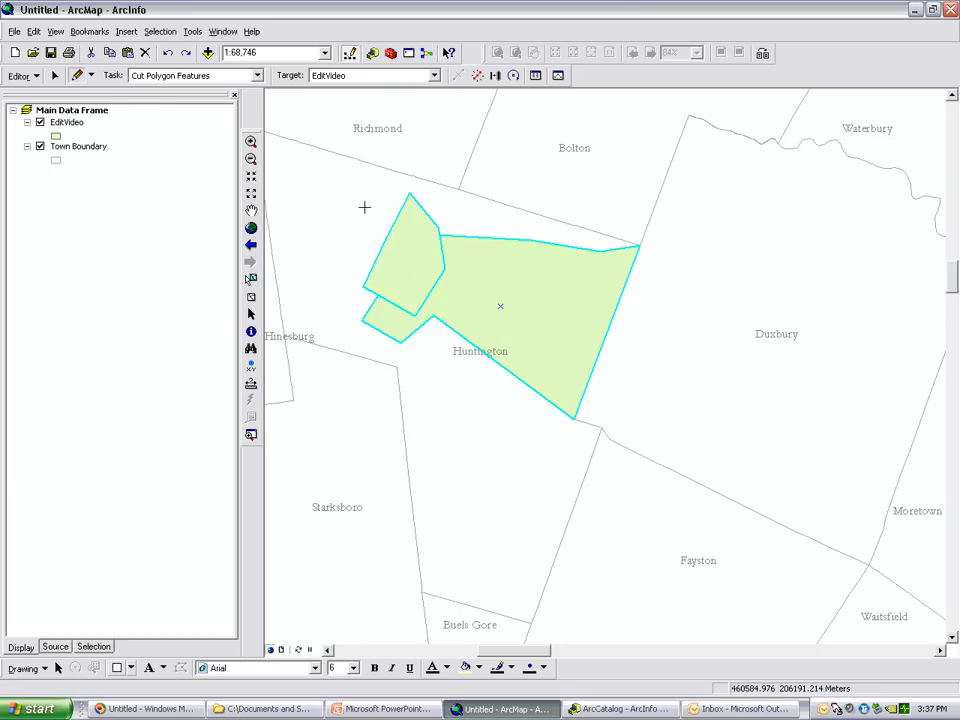
left_click(318, 217)
left_click(530, 307)
left_click(689, 371)
right_click(711, 375)
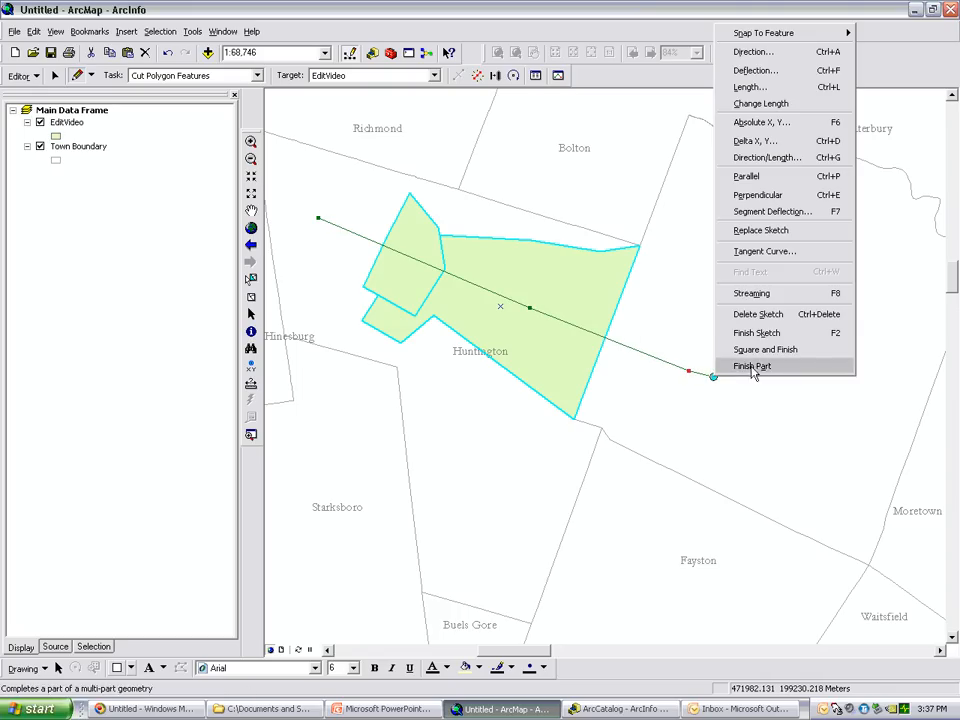
left_click(752, 332)
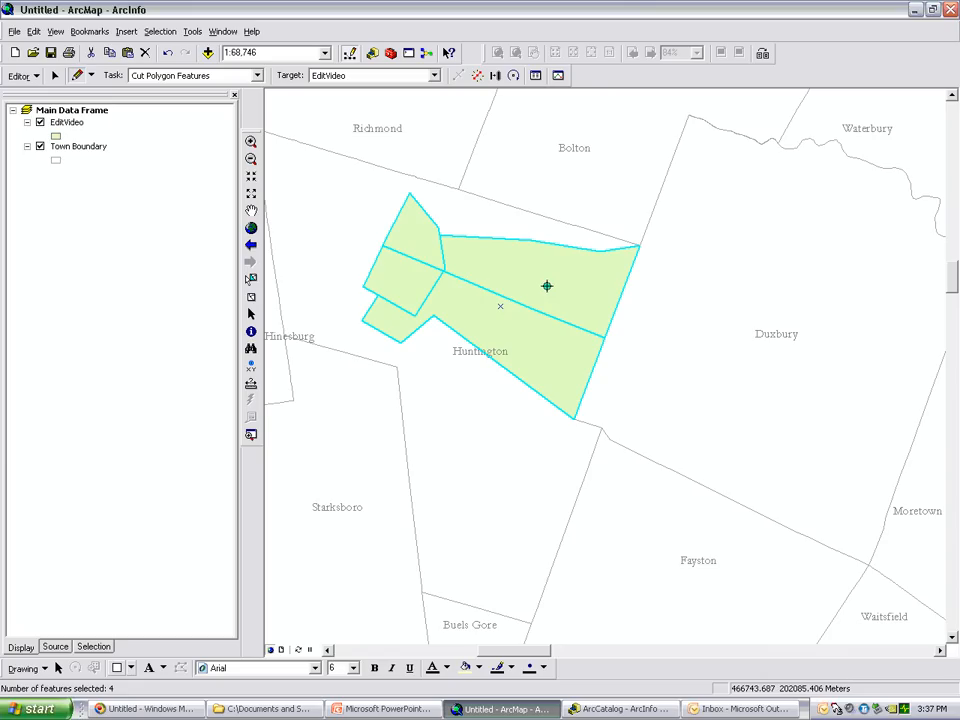
Open the attributes of the four selected polygons, and shrink and move the attributes window clear of them
left_click(536, 77)
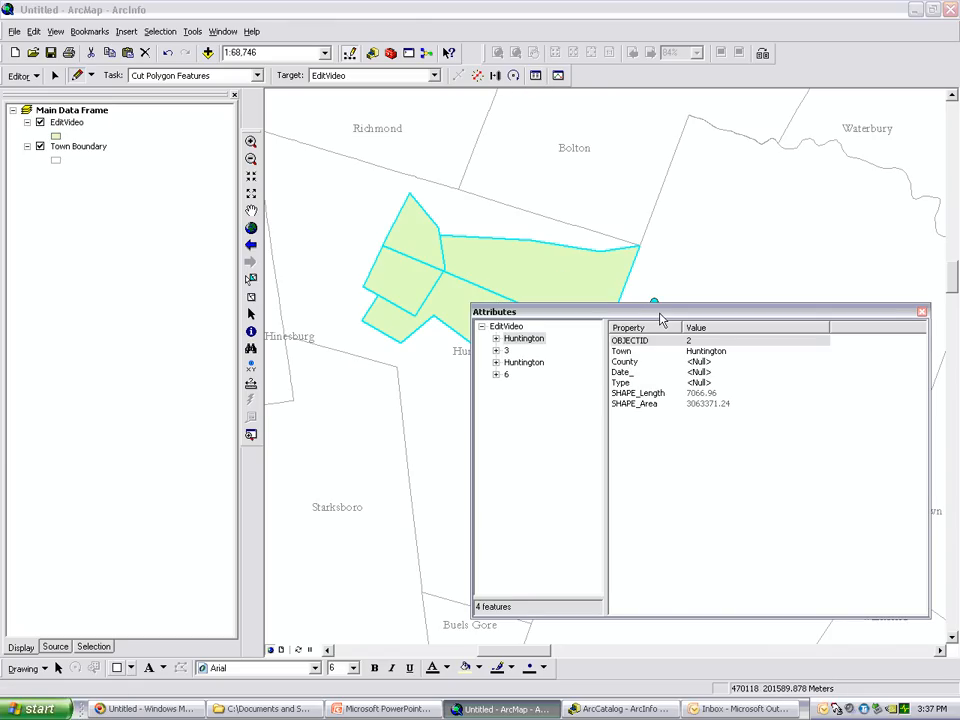
left_click_drag(662, 314, 668, 314)
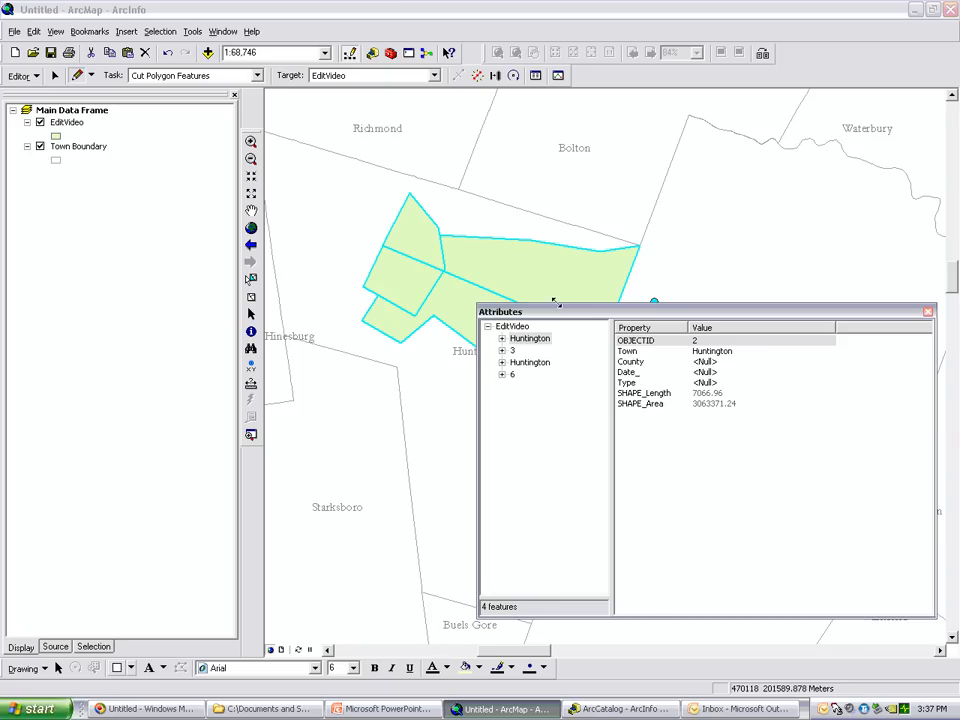
left_click_drag(551, 251, 521, 196)
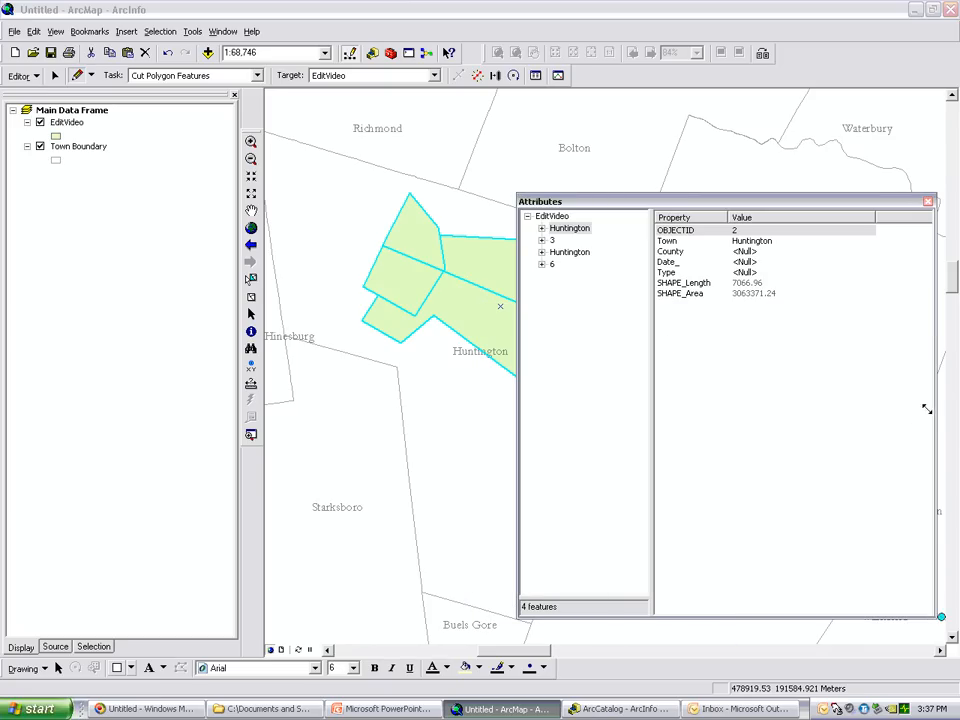
left_click_drag(926, 409, 926, 409)
left_click_drag(273, 422, 260, 429)
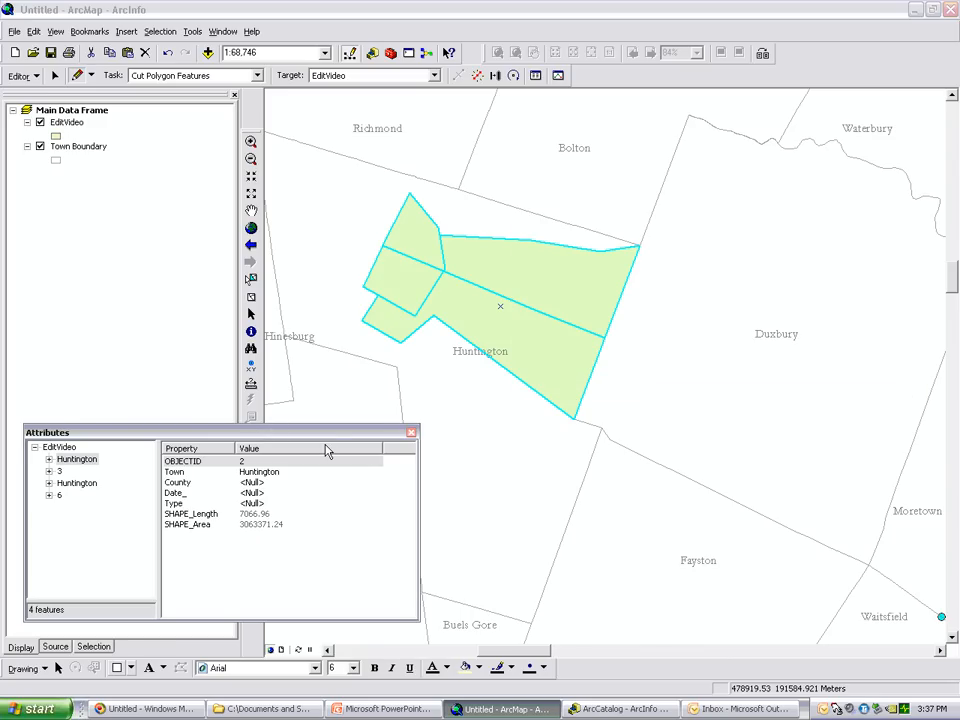
Examine the attributes of each of the four cut polygons in the EditVideo layer
left_click(59, 471)
left_click(77, 483)
left_click(60, 495)
left_click(59, 471)
left_click(75, 459)
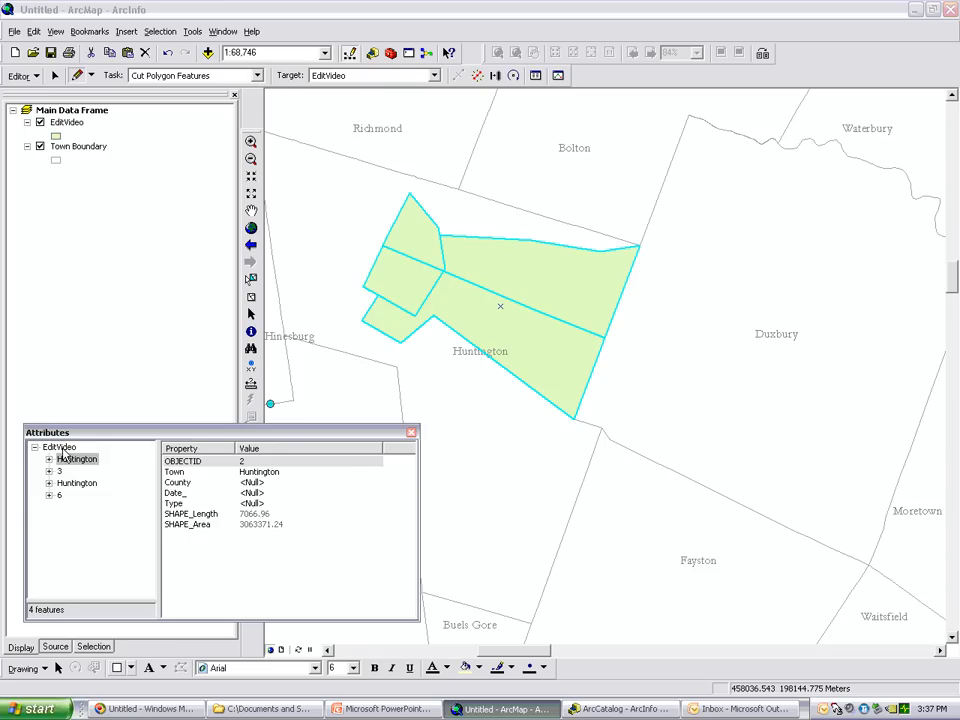
Set Date_ to 03/19/2010 for all four EditVideo polygons at once and check the value on individual polygons
left_click(58, 447)
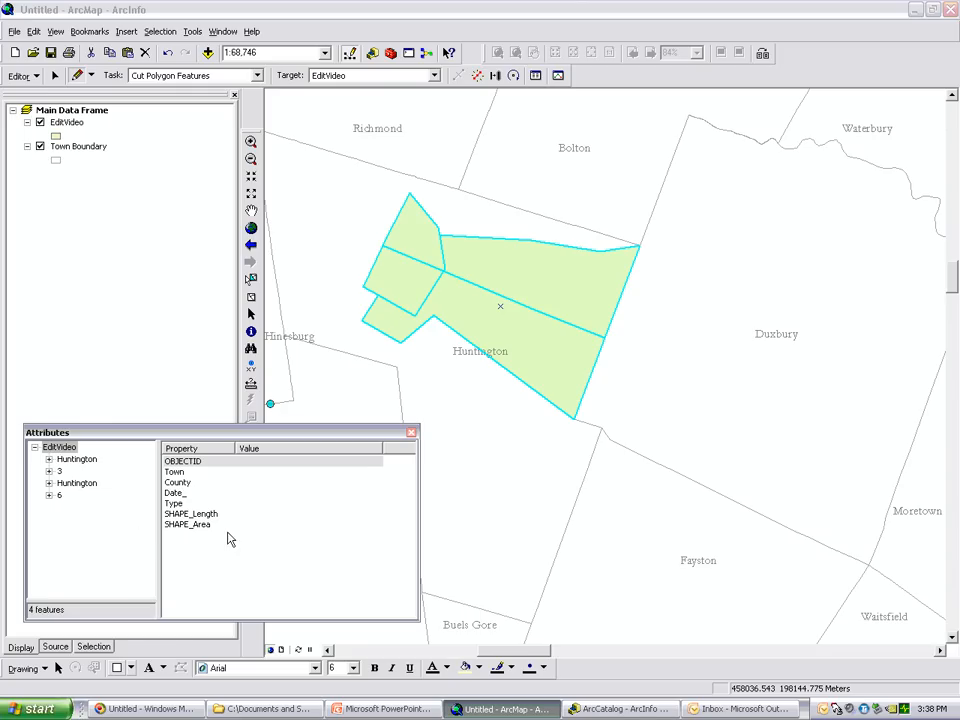
left_click(255, 494)
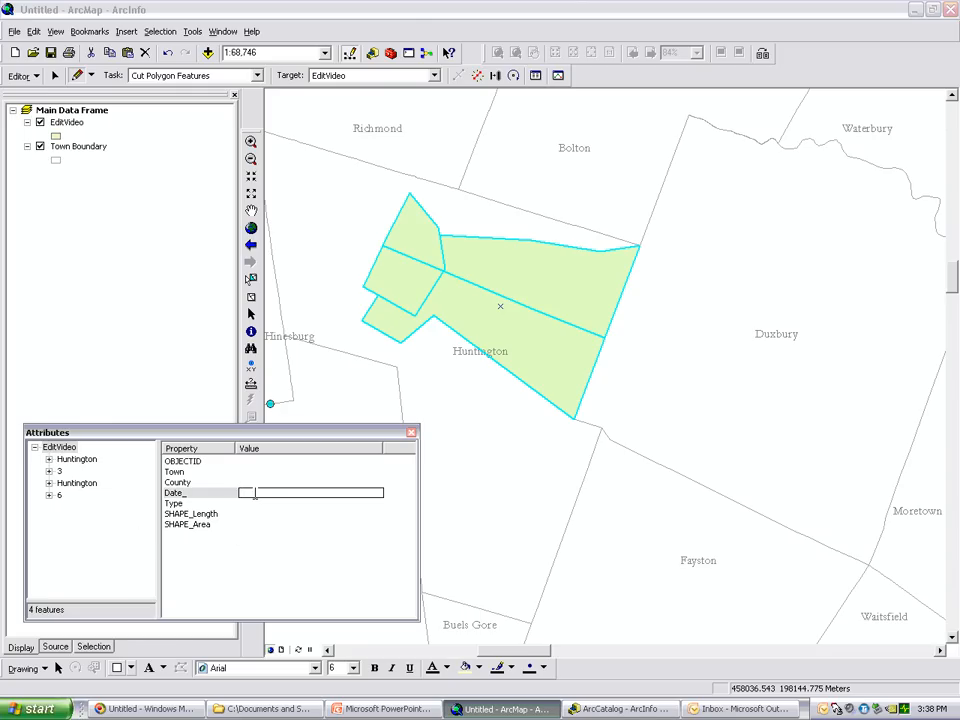
type("03/19/2010")
left_click(253, 500)
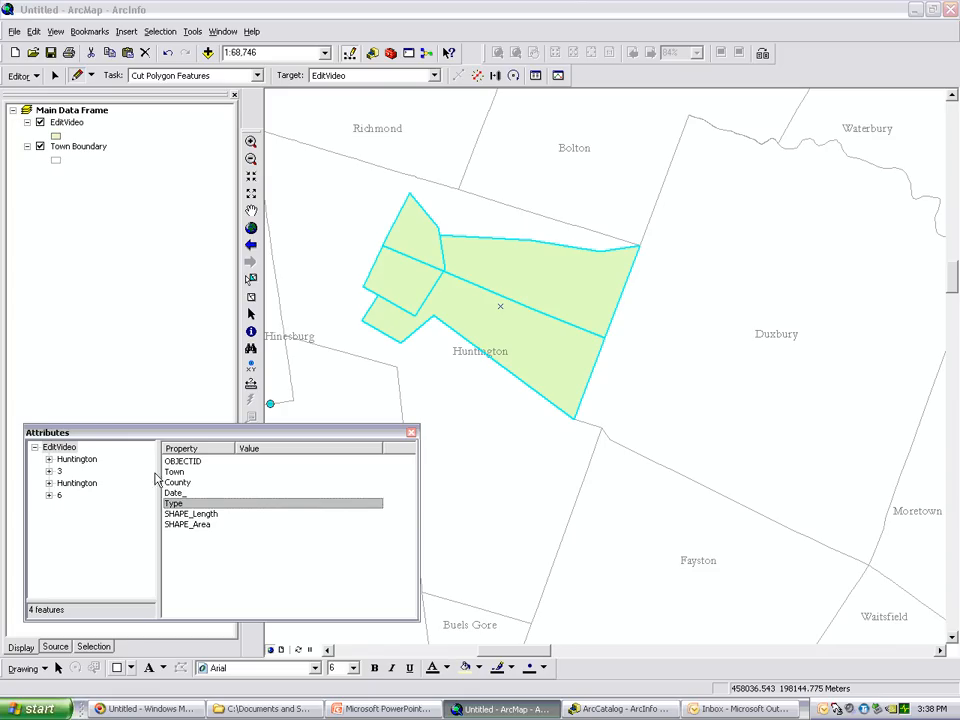
left_click(86, 462)
left_click(60, 471)
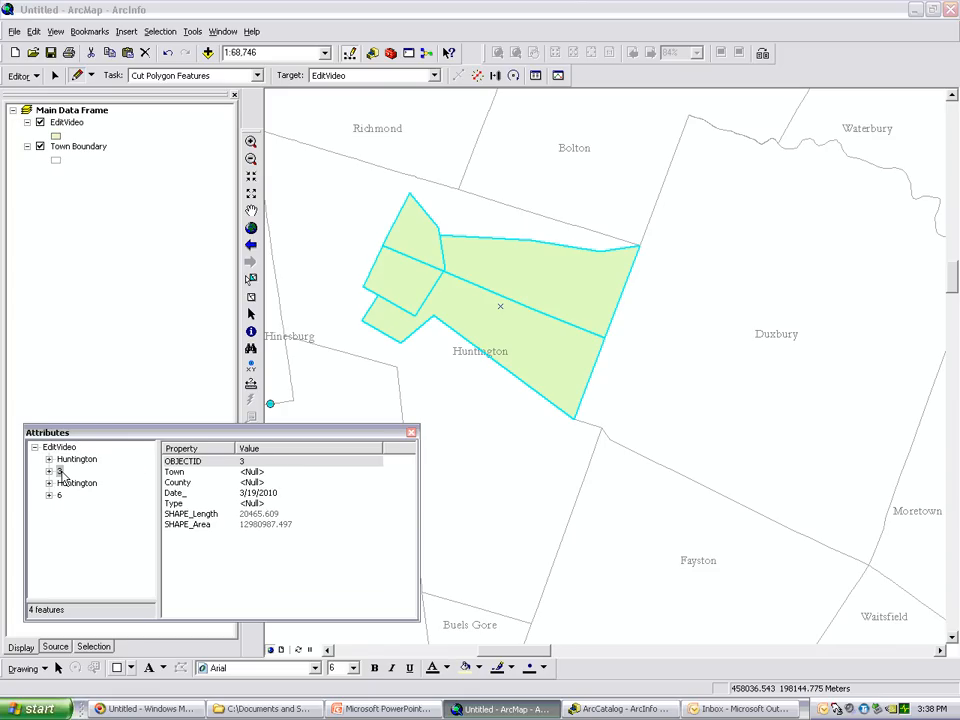
Review the attribute records of the four selected EditVideo polygons one by one to check their Date_ values
key("Down")
key("Down")
key("Up")
key("Up")
key("Up")
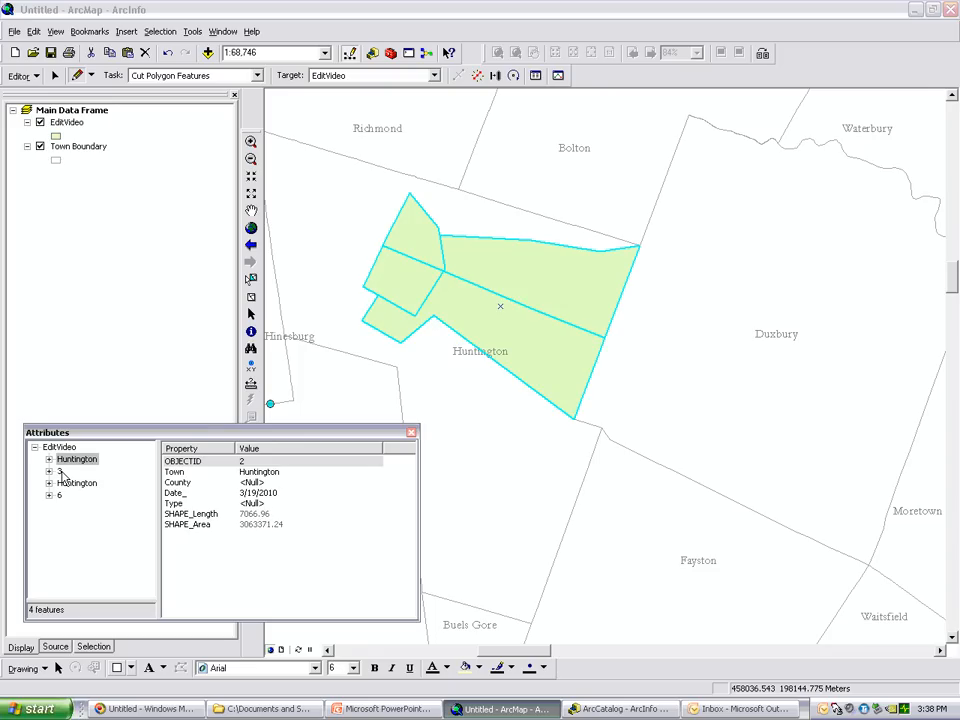
Flash the polygon with OBJECTID 3 on the map and set County to Chittenden for that polygon only
left_click(60, 472)
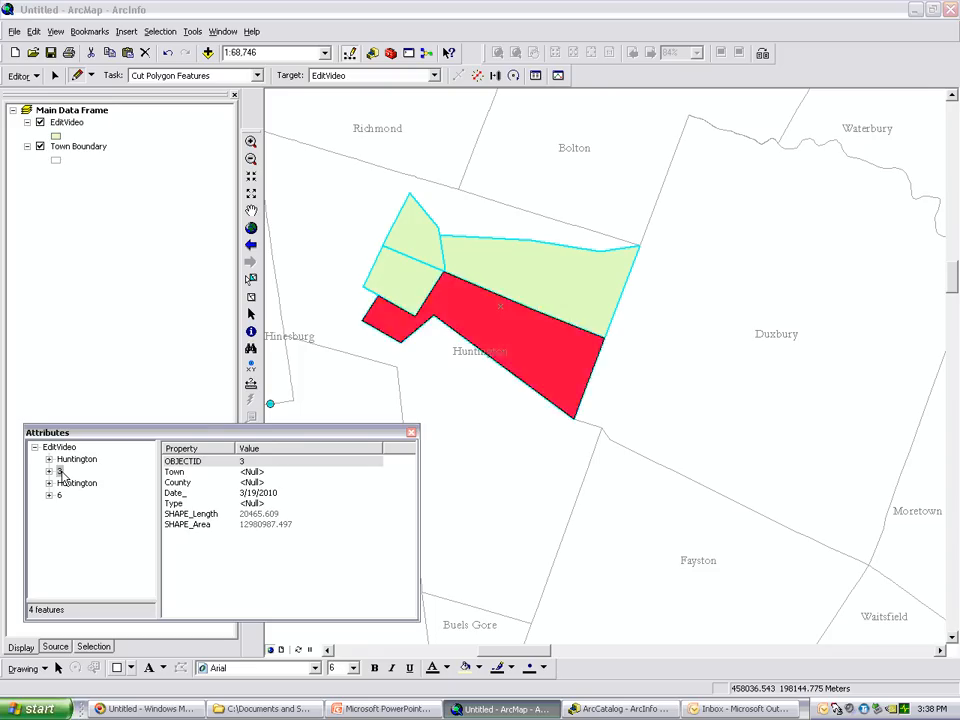
left_click(60, 472)
left_click(60, 472)
left_click(262, 482)
type("Ch")
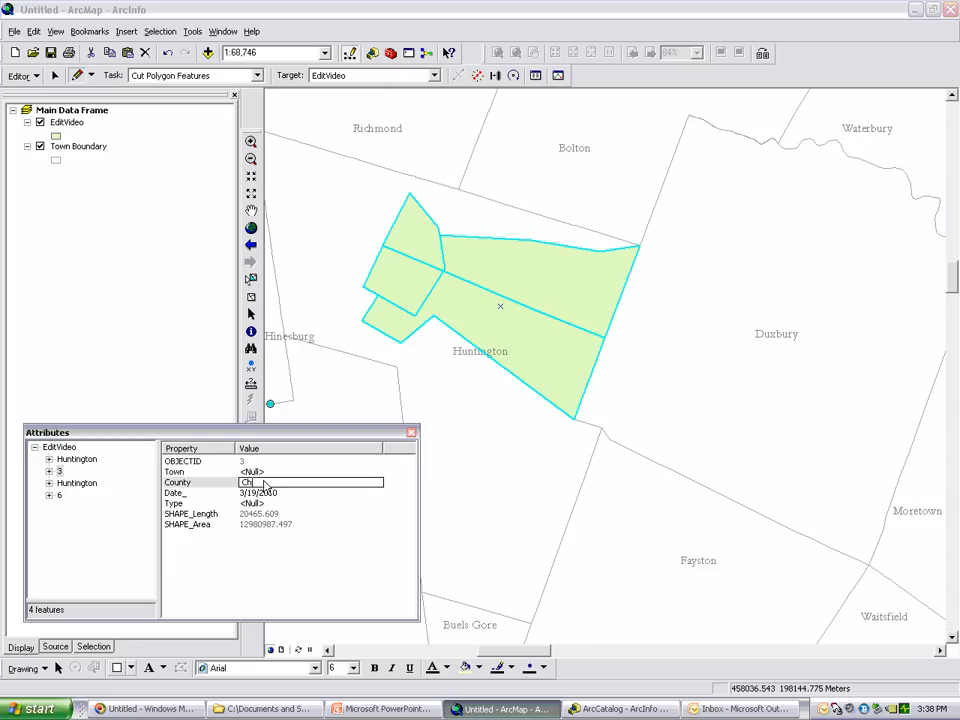
type("ittenden")
key("Return")
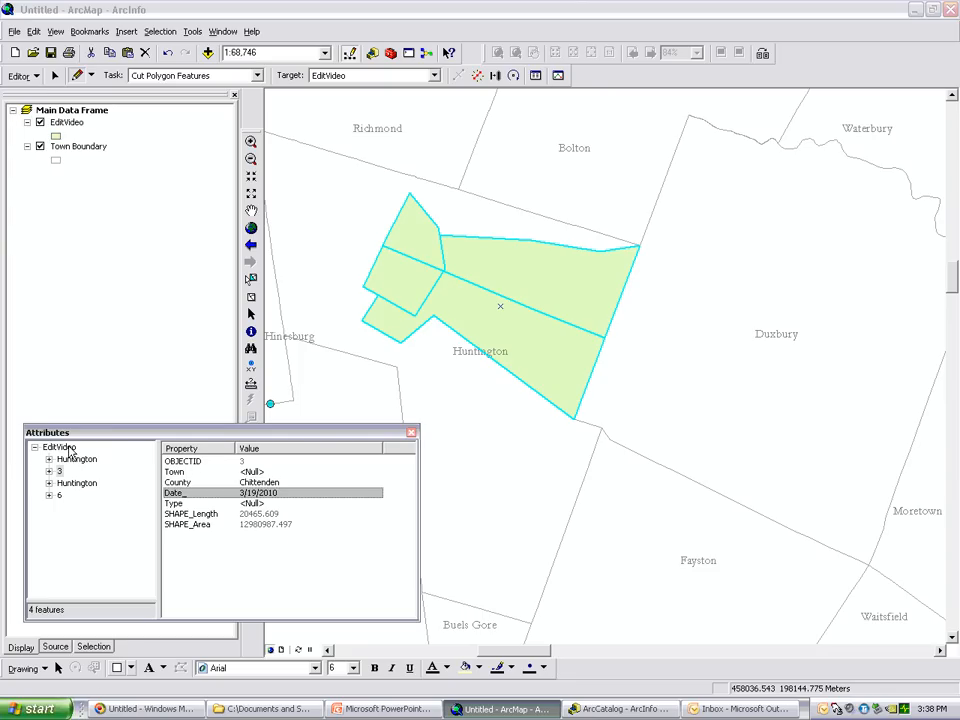
Set Type to test for all four EditVideo polygons at once and check the value on individual polygons
left_click(62, 447)
left_click(280, 503)
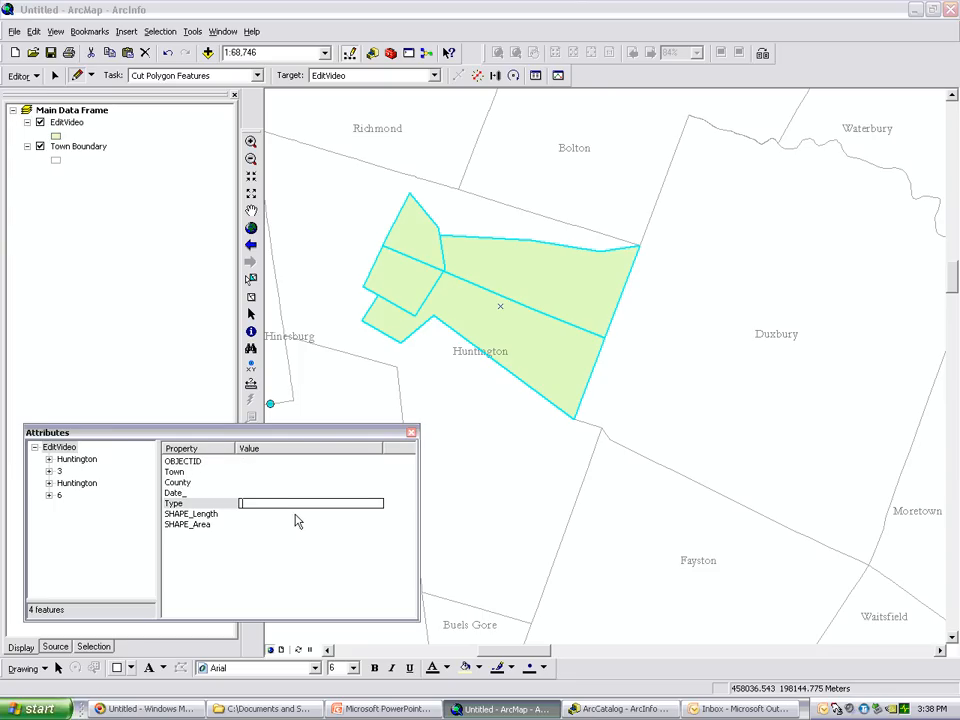
key("Return")
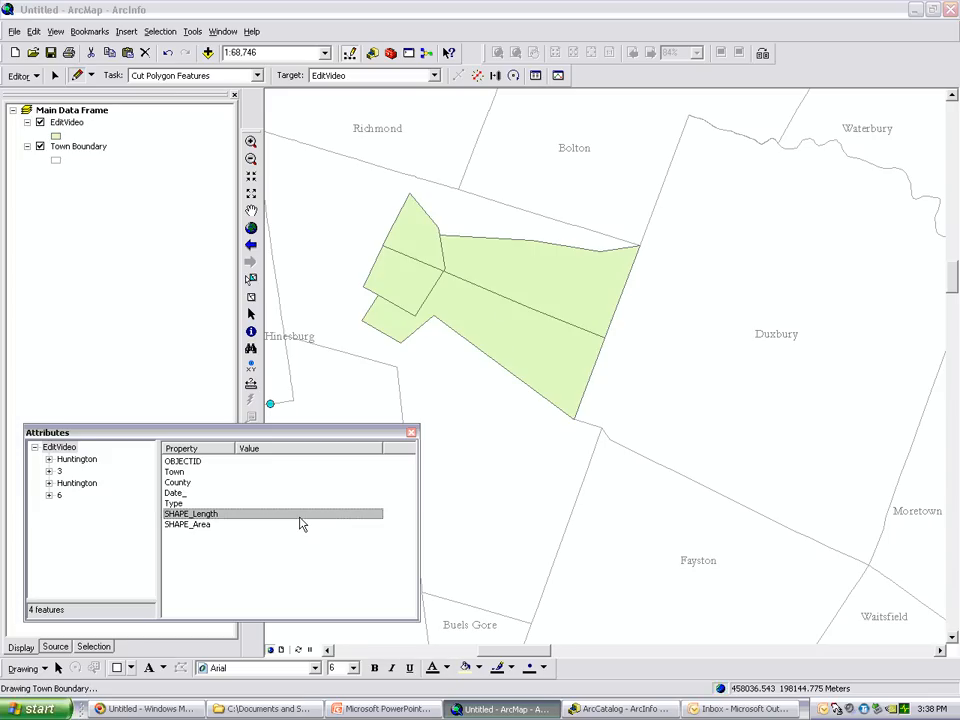
left_click(62, 460)
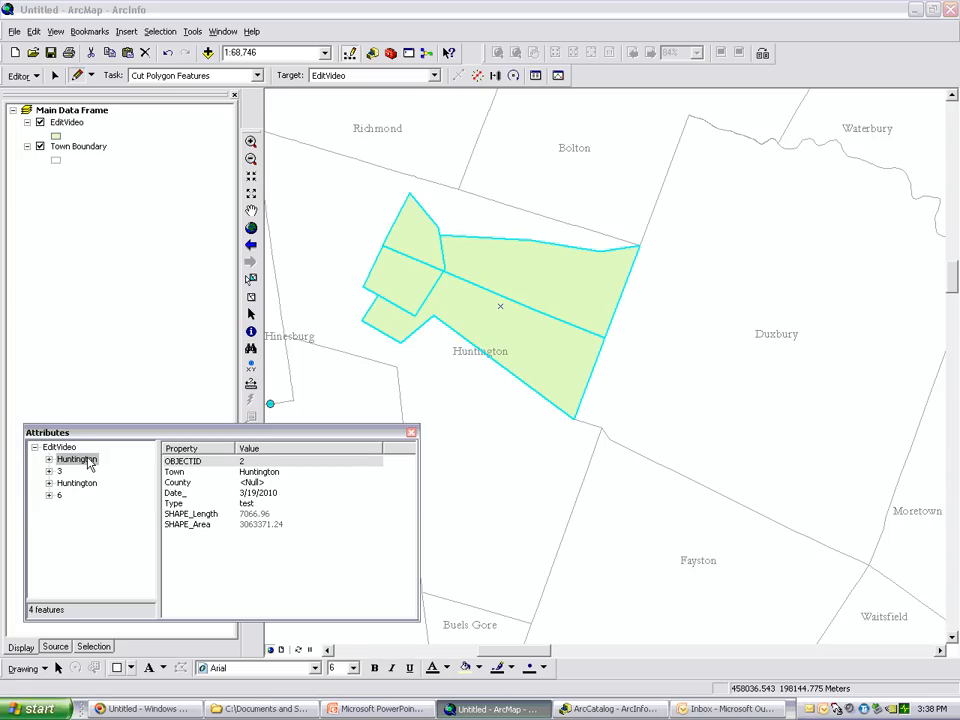
key("Down")
key("Down")
key("Down")
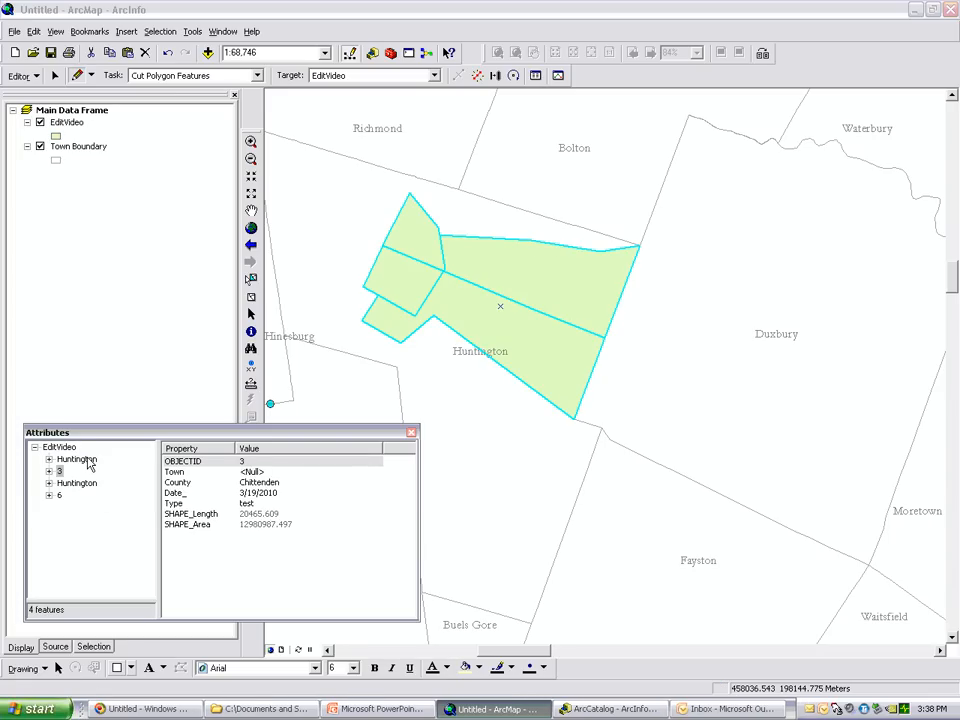
key("Up")
key("Up")
key("Up")
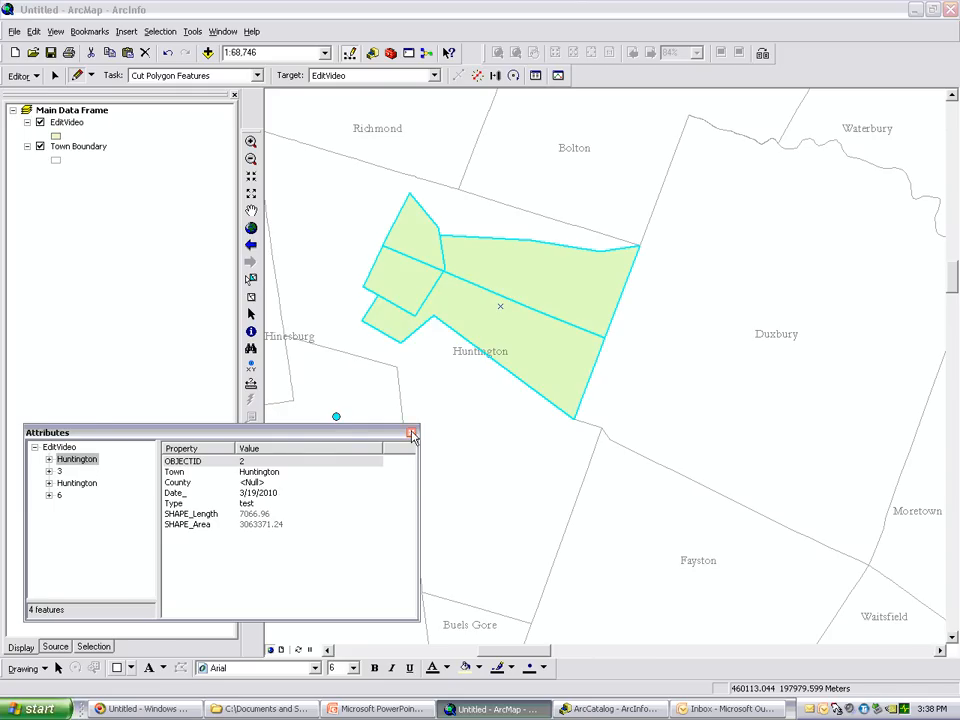
Close the attributes window, then save the edits and stop the edit session
left_click(411, 437)
left_click(34, 77)
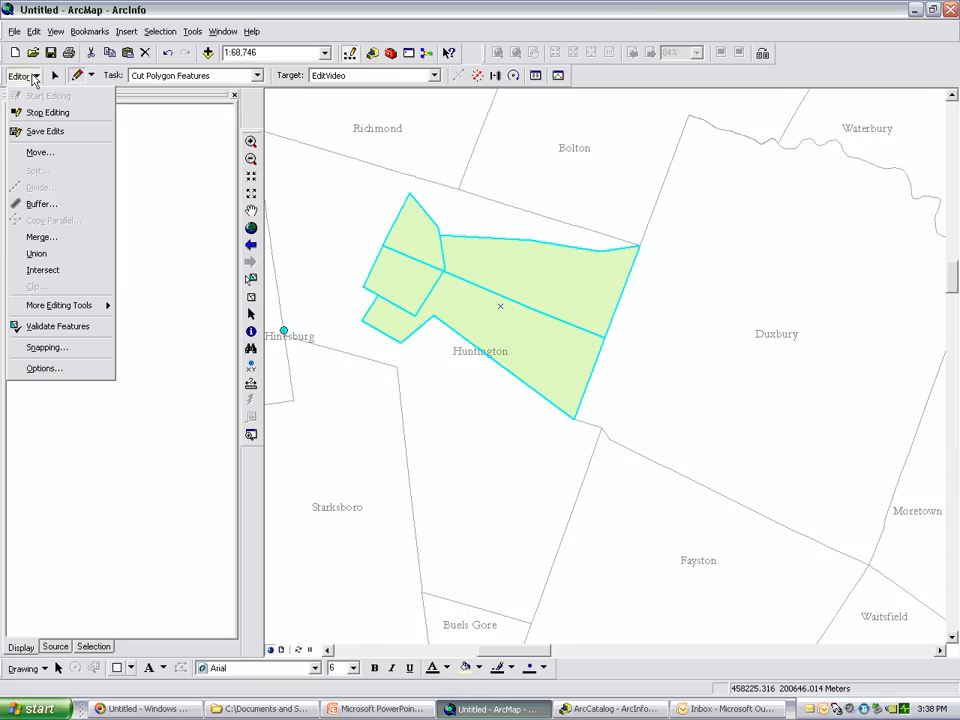
left_click(37, 133)
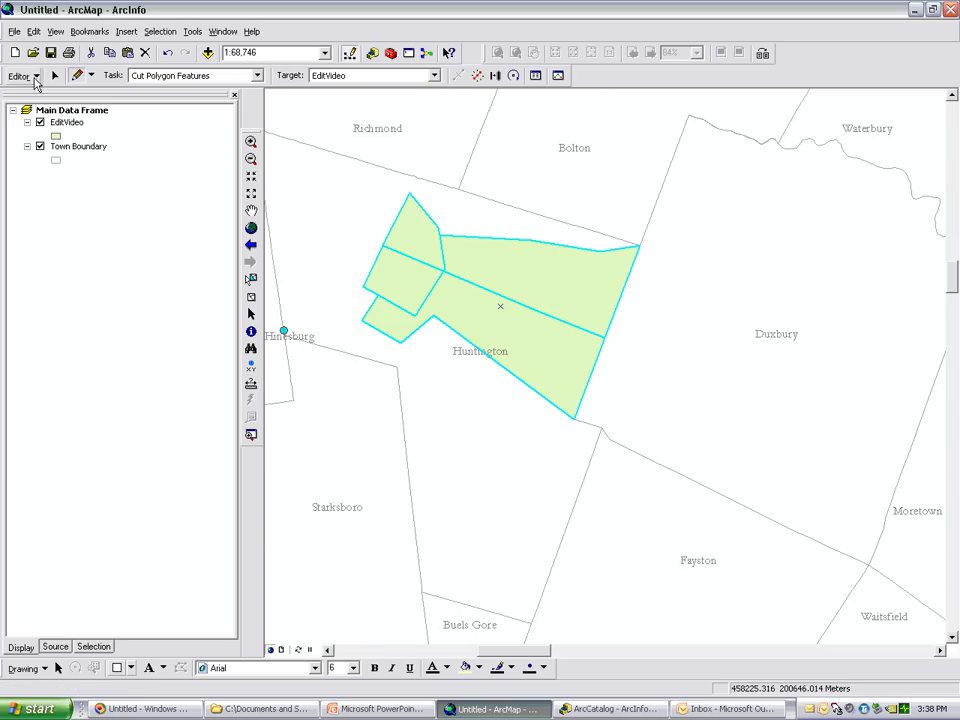
left_click(37, 78)
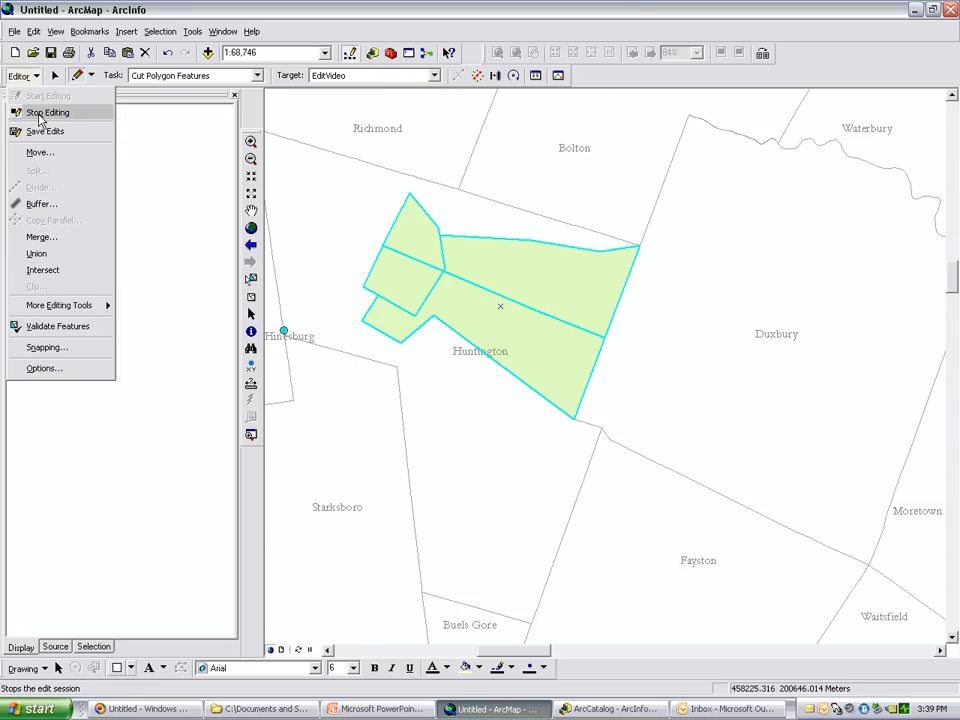
left_click(40, 113)
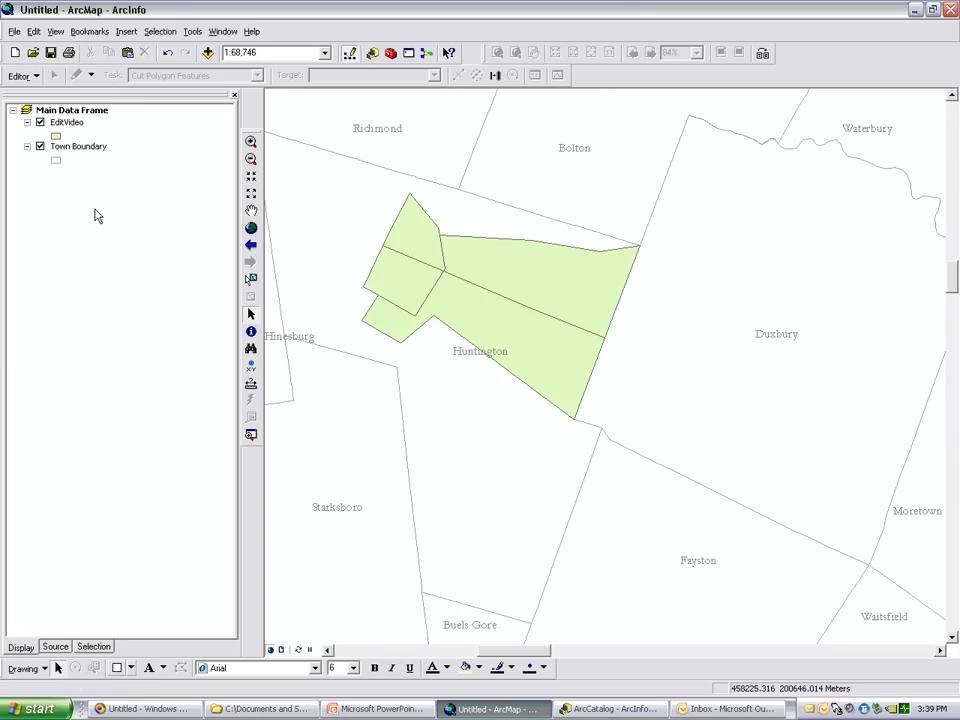